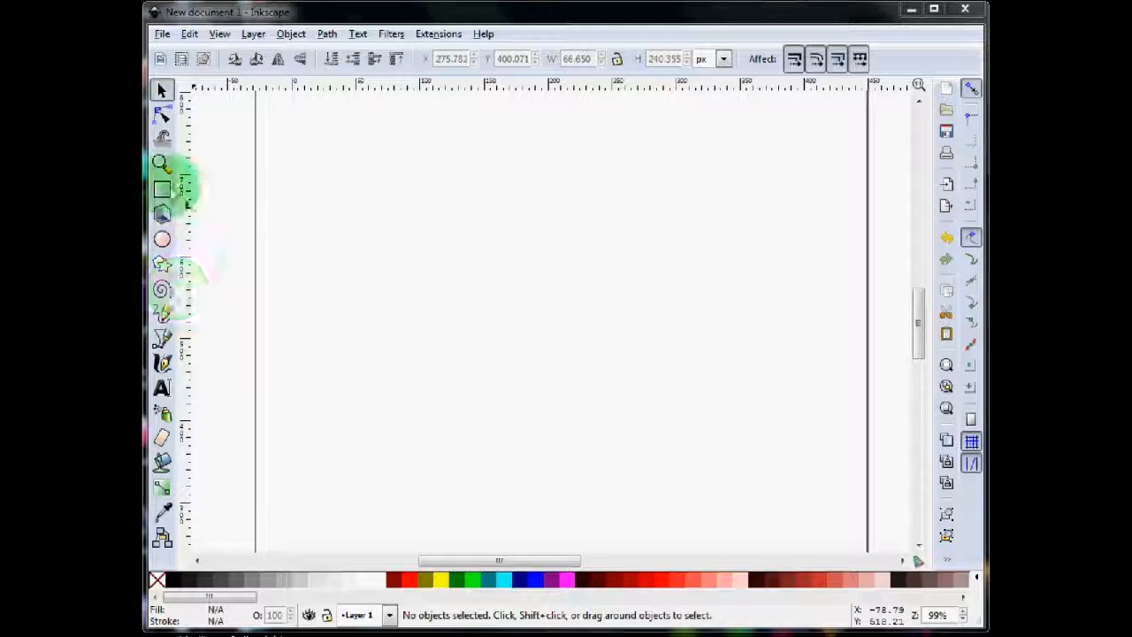
Draw a circle about 78 px across in the upper middle of the page.
left_click(161, 239)
left_click_drag(504, 220, 567, 282)
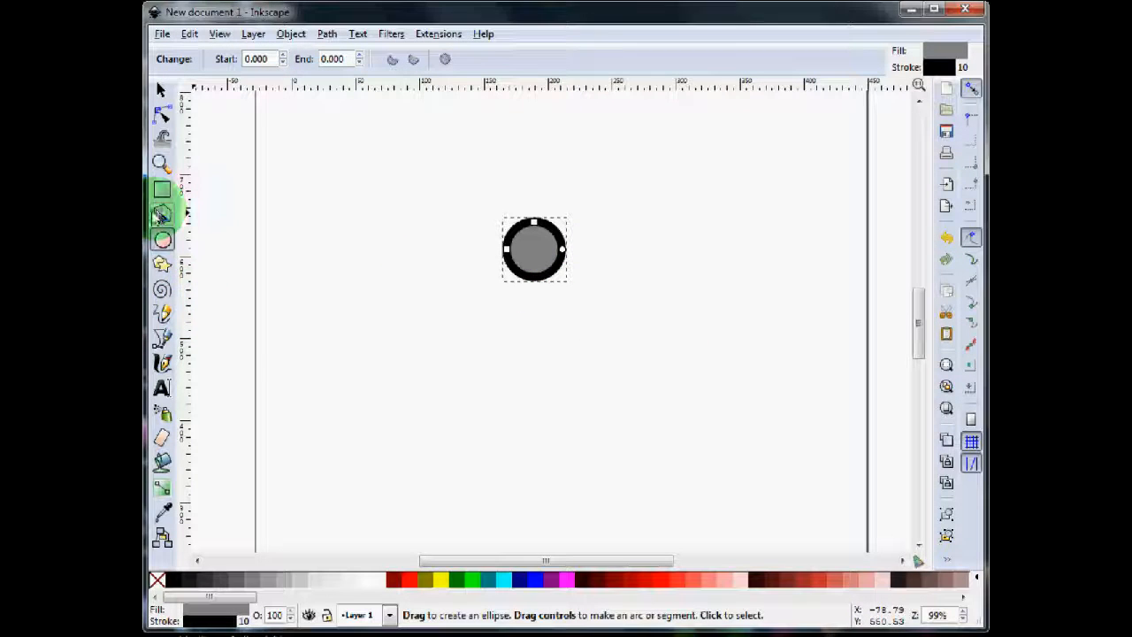
Draw two separate wavy tails, each about 170 px long, hanging from the circle's lower edge with the Bezier tool.
left_click(162, 337)
left_click_drag(528, 281, 522, 325)
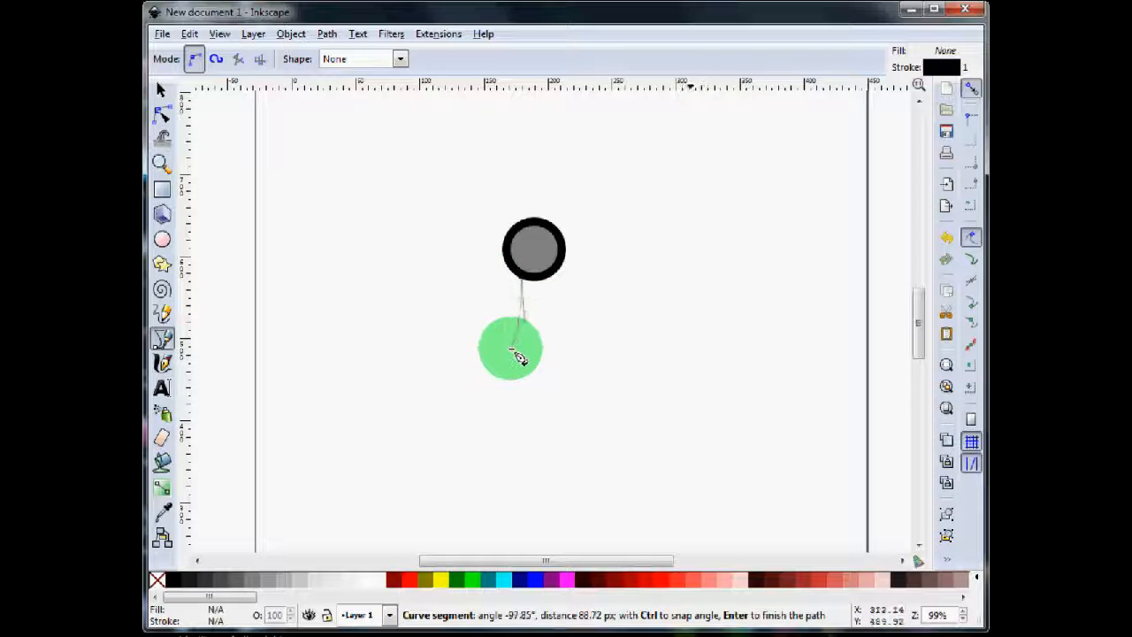
left_click_drag(521, 343, 519, 382)
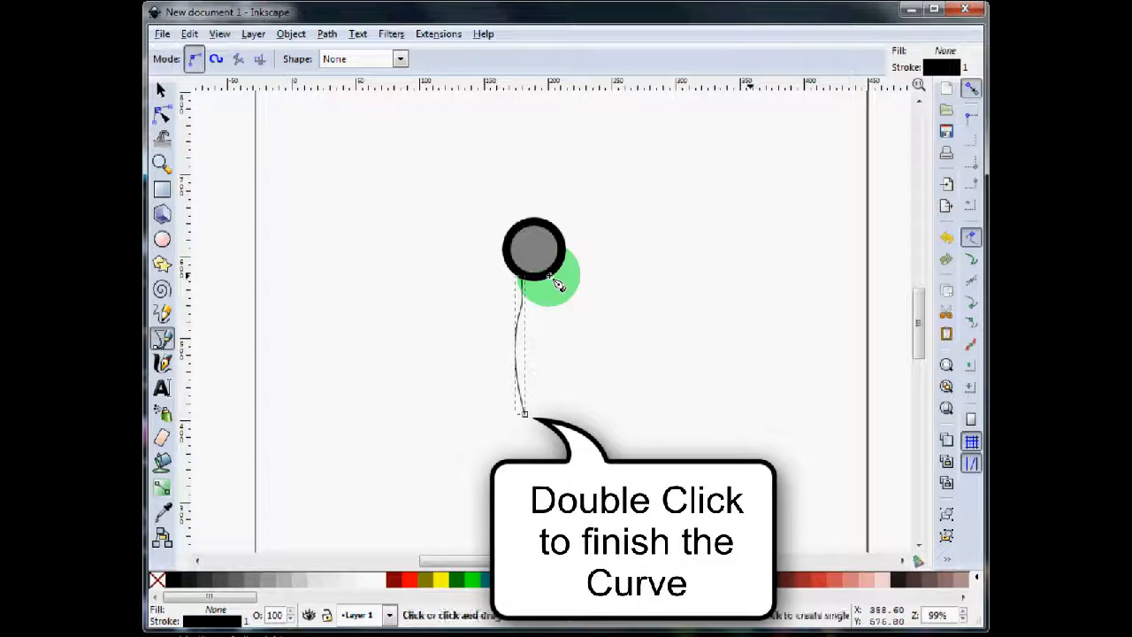
left_click_drag(549, 276, 553, 384)
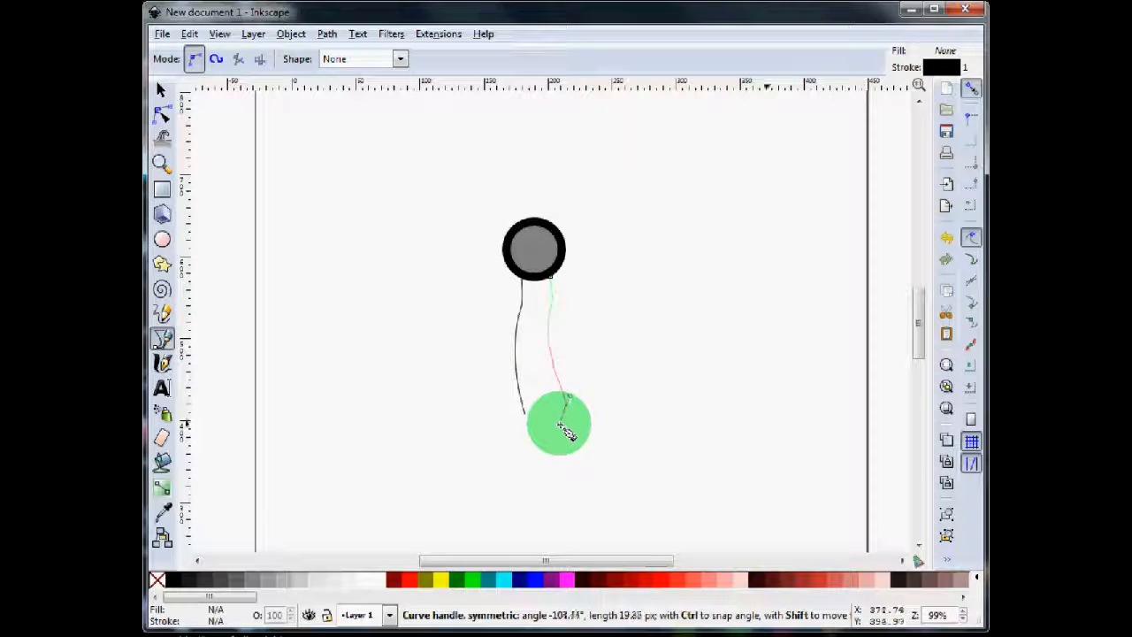
left_click_drag(564, 431, 566, 431)
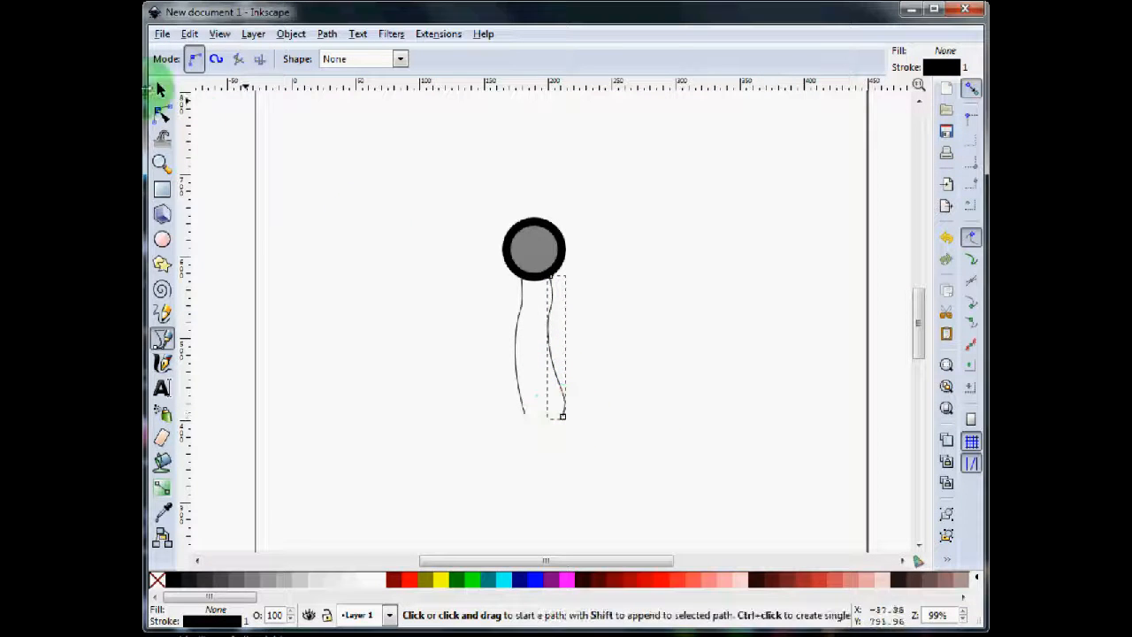
Rotate the right tail slightly and shift it closer to the left tail, with its upper end under the circle.
left_click(164, 91)
left_click(513, 404)
left_click_drag(554, 422, 559, 419)
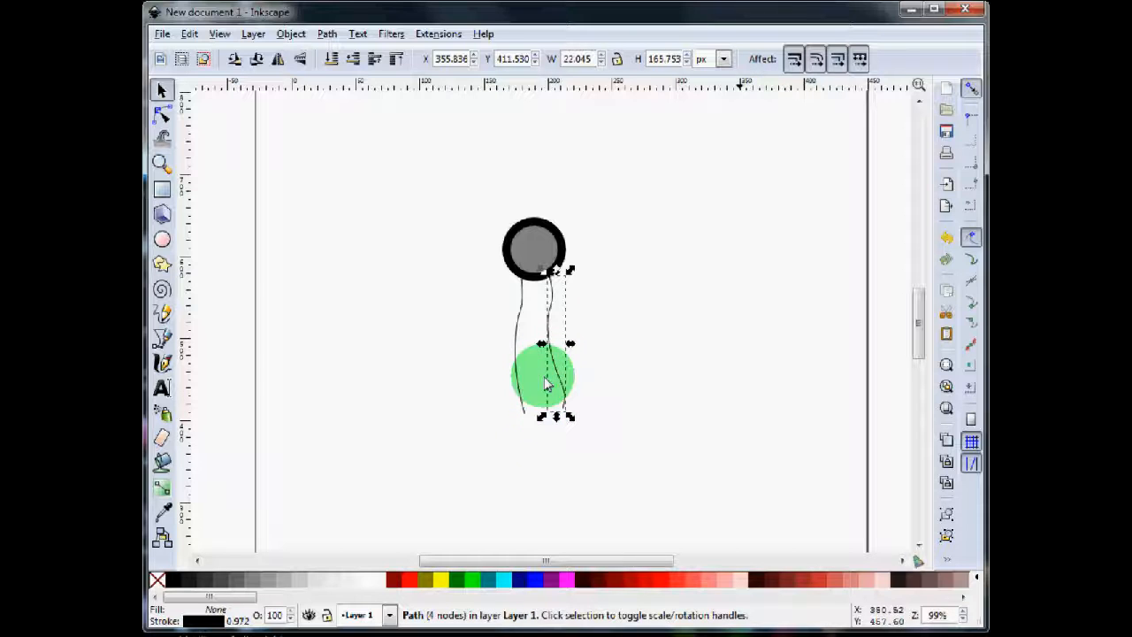
left_click(558, 334)
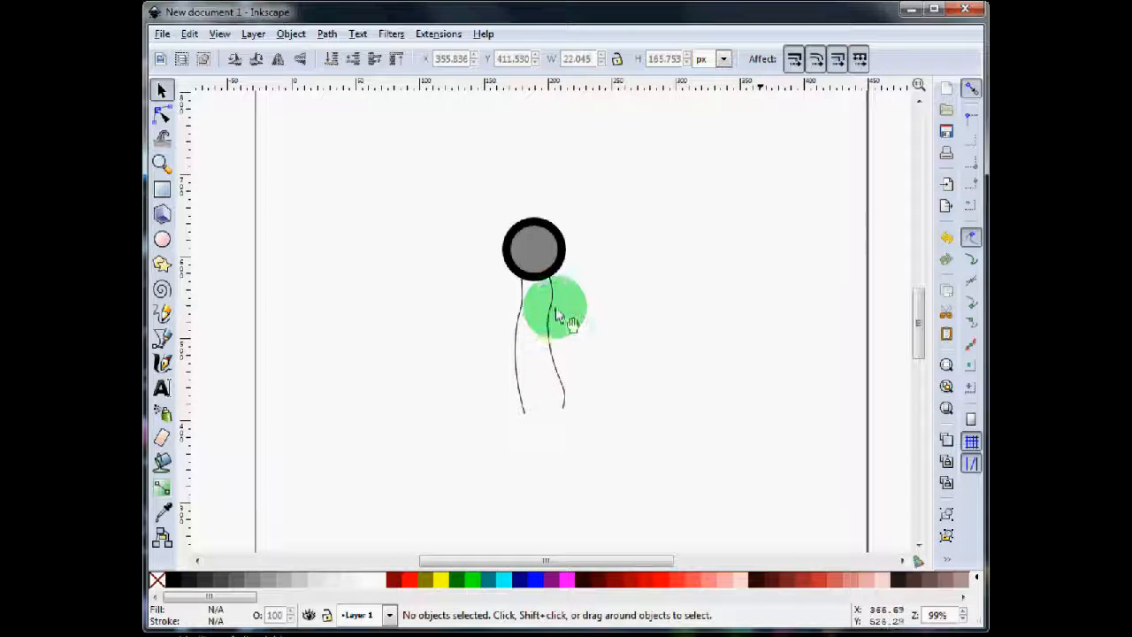
left_click(555, 324)
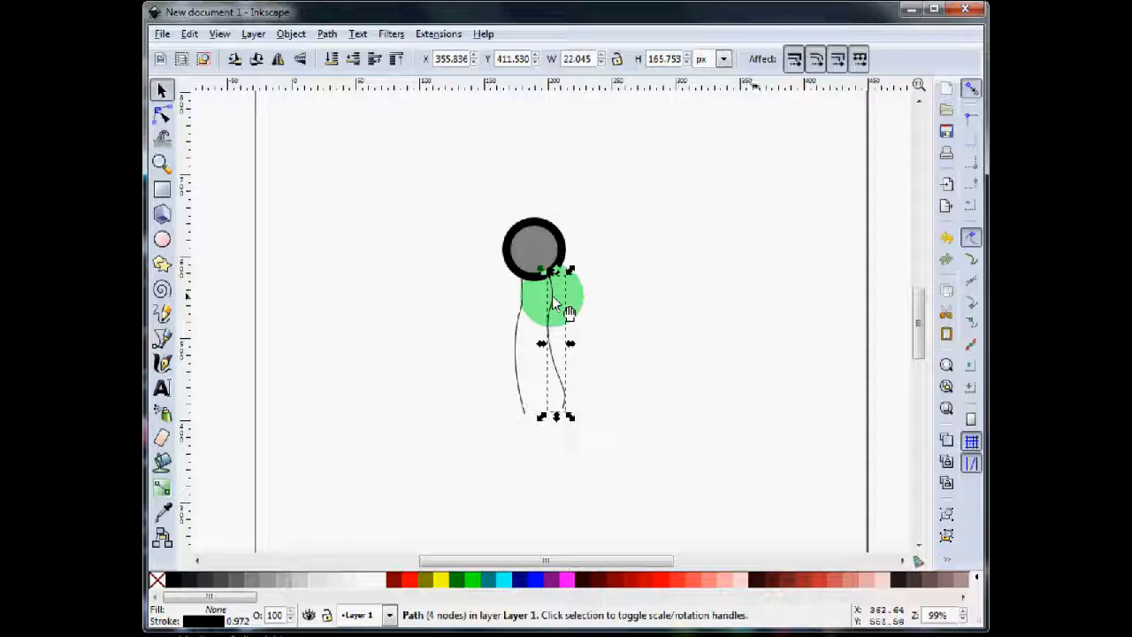
left_click(554, 303)
left_click_drag(571, 277, 576, 277)
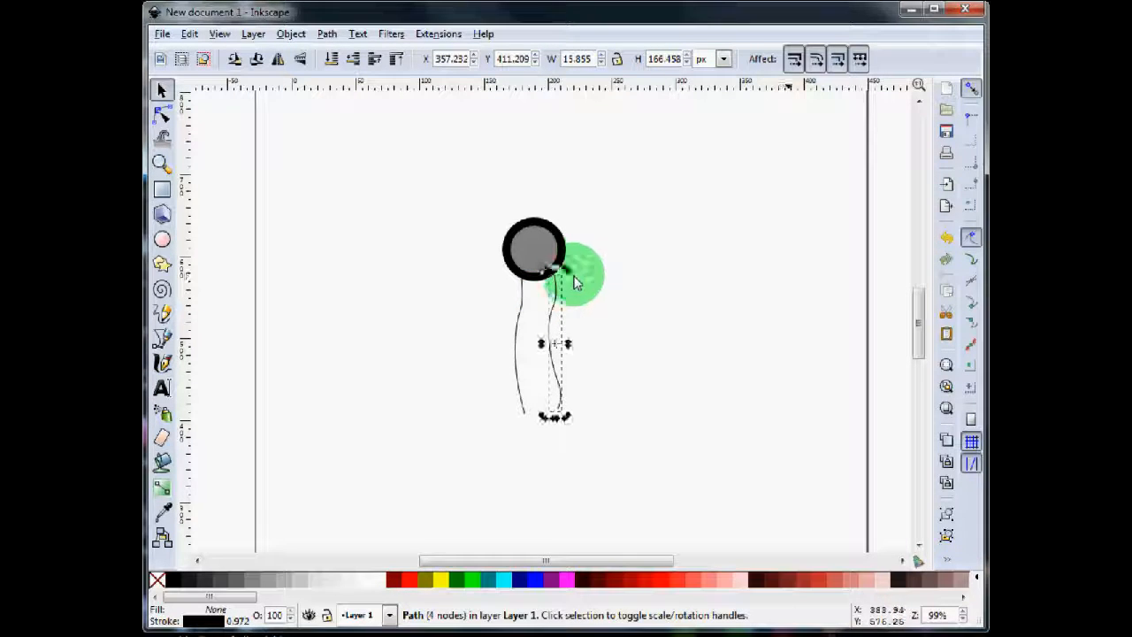
left_click_drag(548, 313, 548, 311)
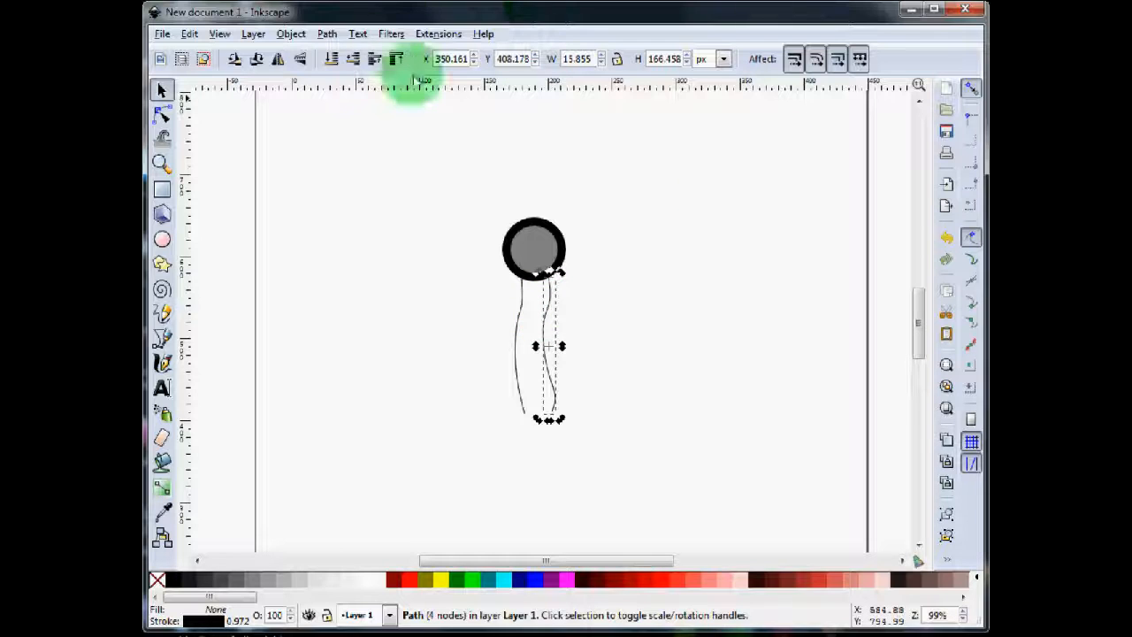
Give the right tail a 10 px stroke width with round caps.
left_click(291, 35)
left_click(327, 50)
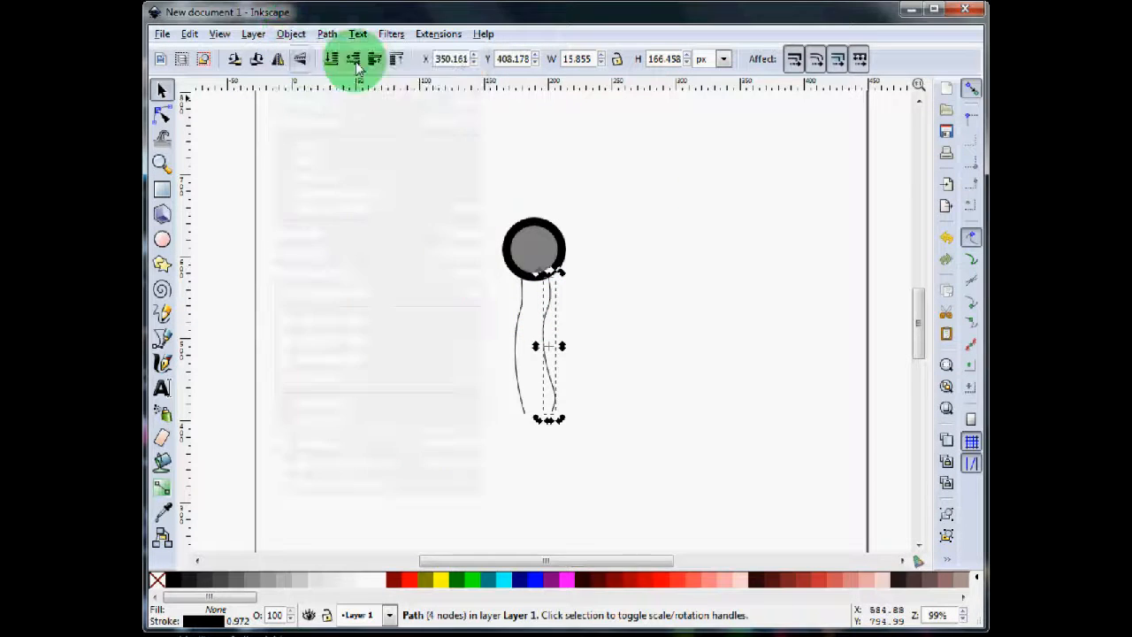
left_click_drag(794, 136, 718, 140)
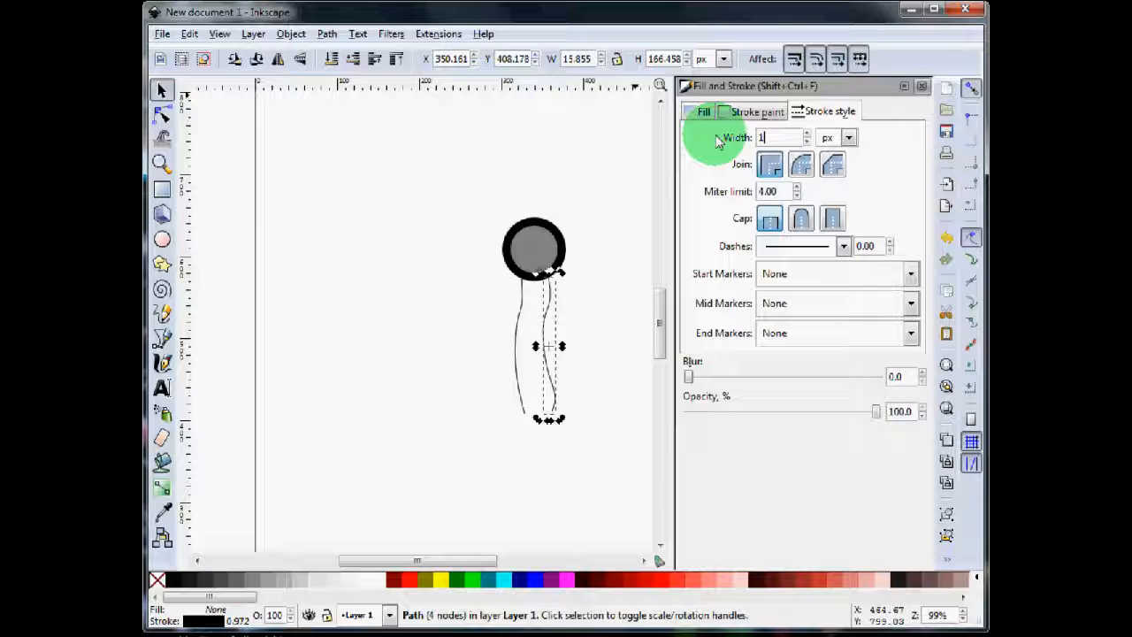
type("10")
key("Return")
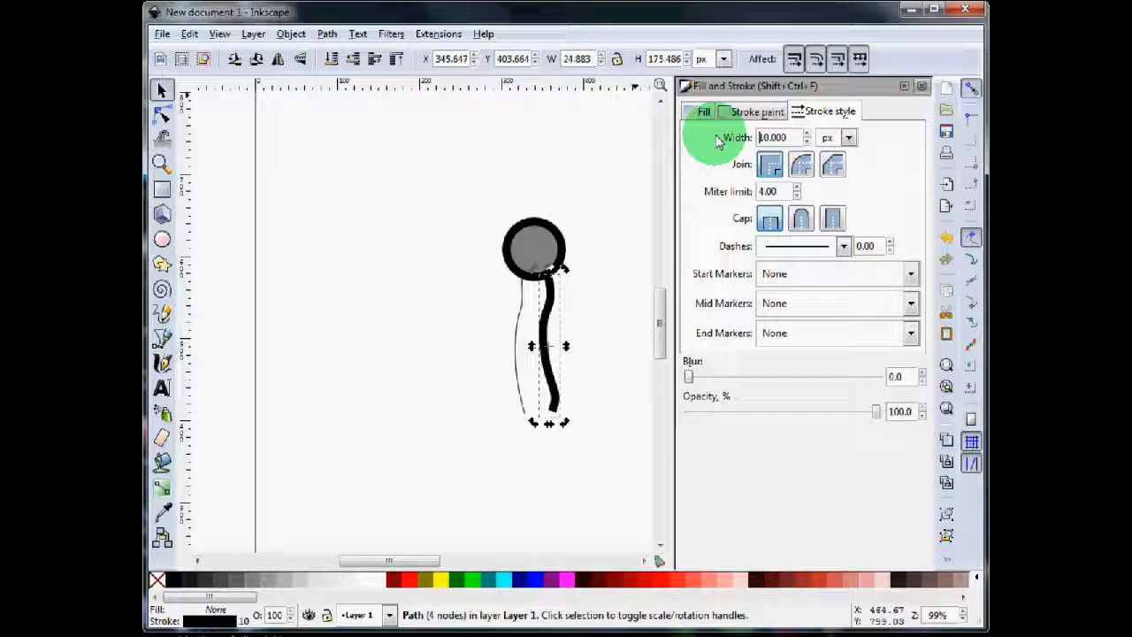
left_click(801, 218)
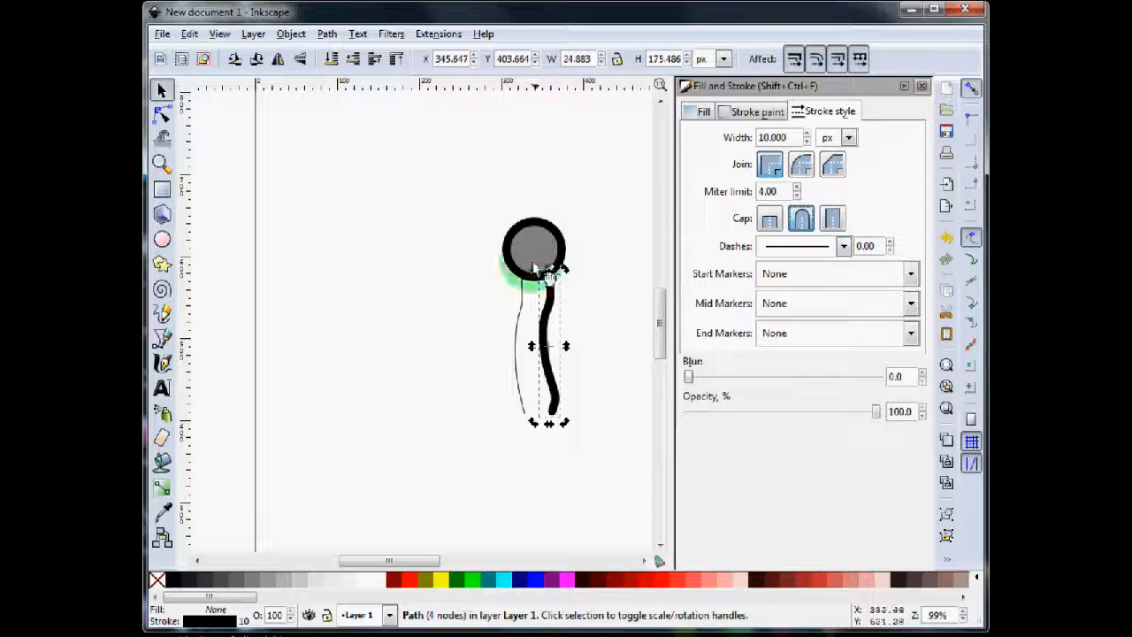
Give the left tail a 10 px stroke width with round caps to match the right one.
left_click(517, 320)
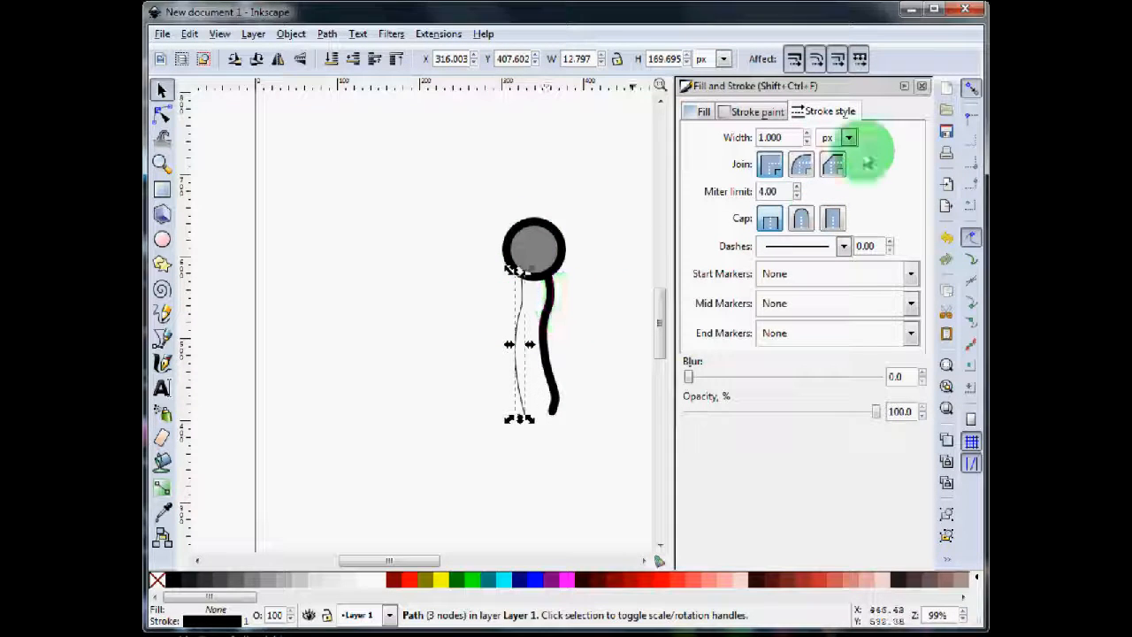
left_click_drag(787, 135, 720, 146)
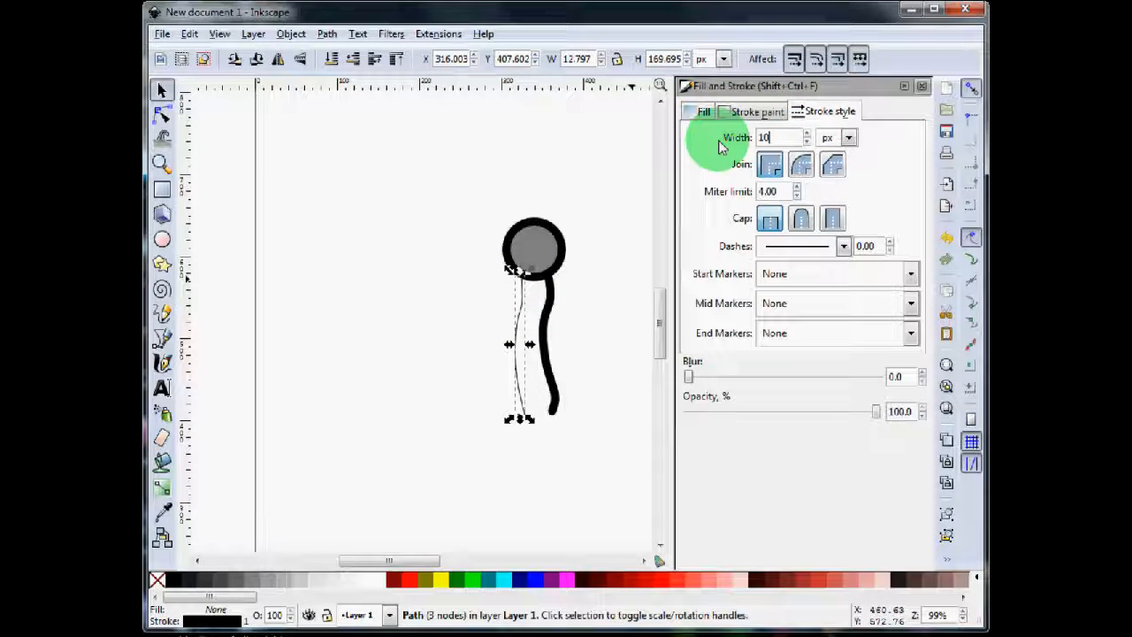
type("10")
key("Return")
left_click(802, 218)
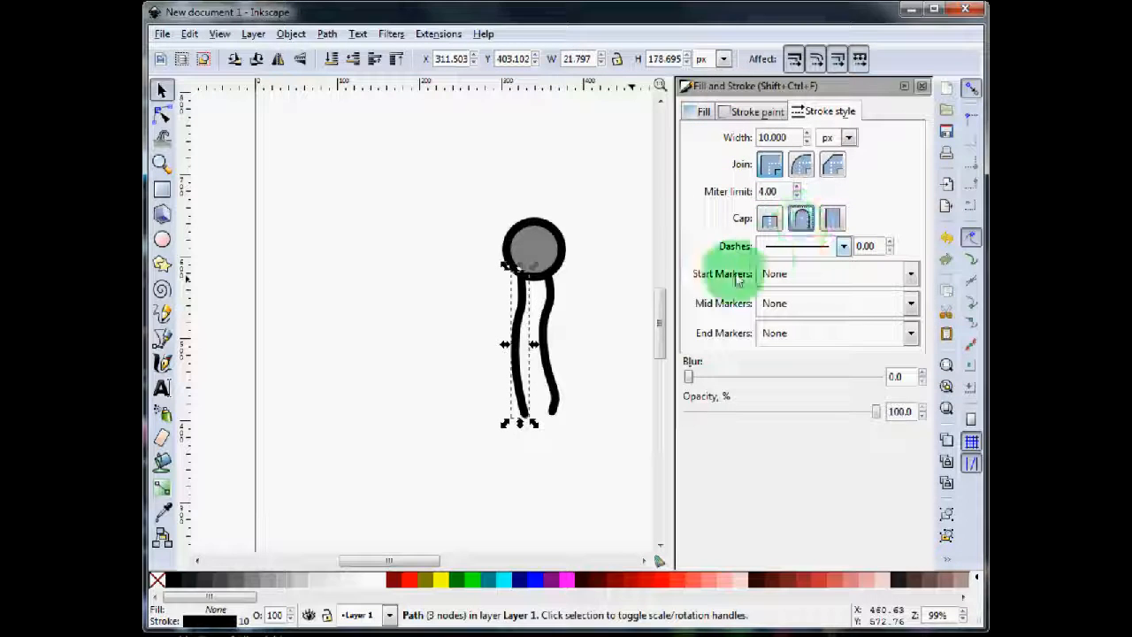
left_click(566, 305)
left_click(559, 293)
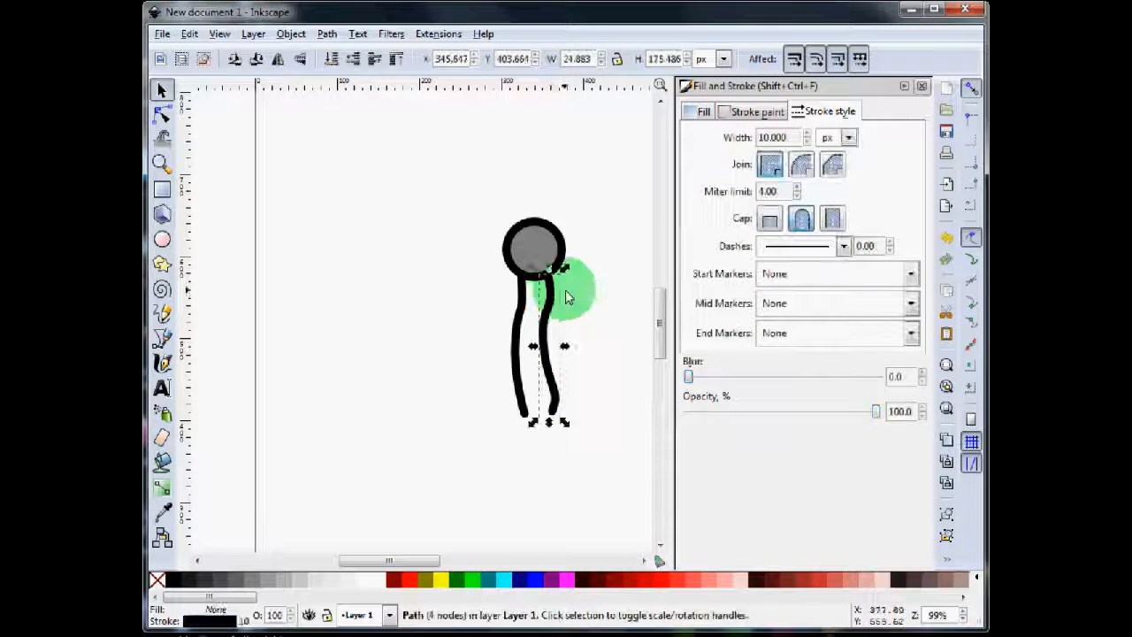
Change the circle's fill to light blue, RGB 0, 159, 246.
left_click(536, 238)
left_click(695, 113)
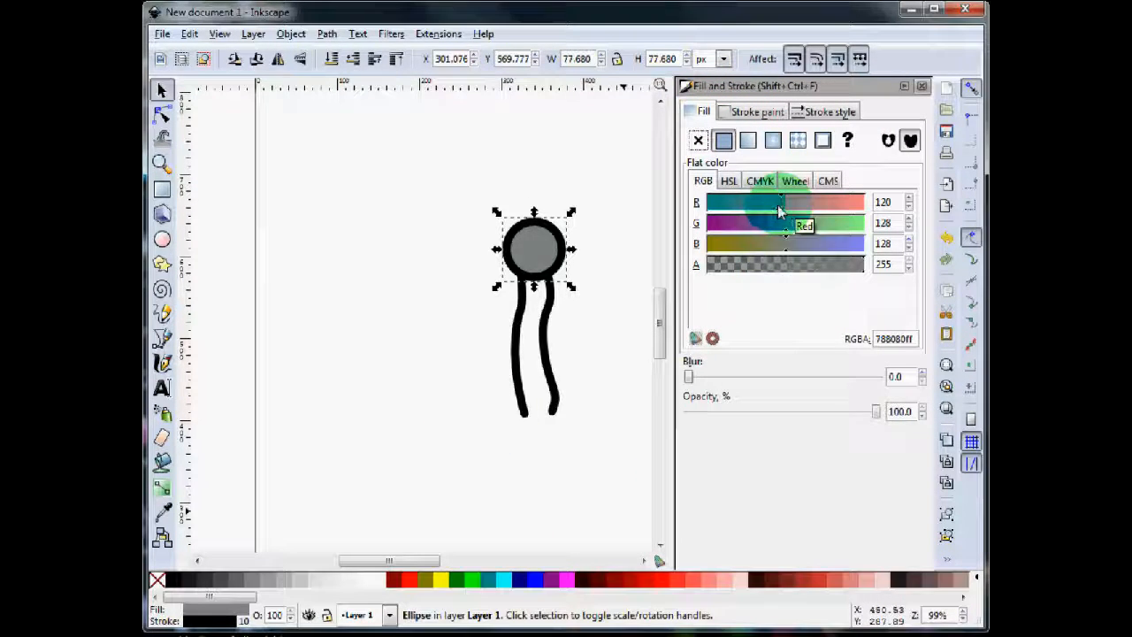
left_click_drag(778, 211, 741, 205)
left_click_drag(788, 244, 846, 245)
left_click_drag(784, 228, 821, 230)
left_click_drag(740, 207, 707, 207)
left_click_drag(850, 245, 859, 245)
left_click_drag(822, 232, 803, 234)
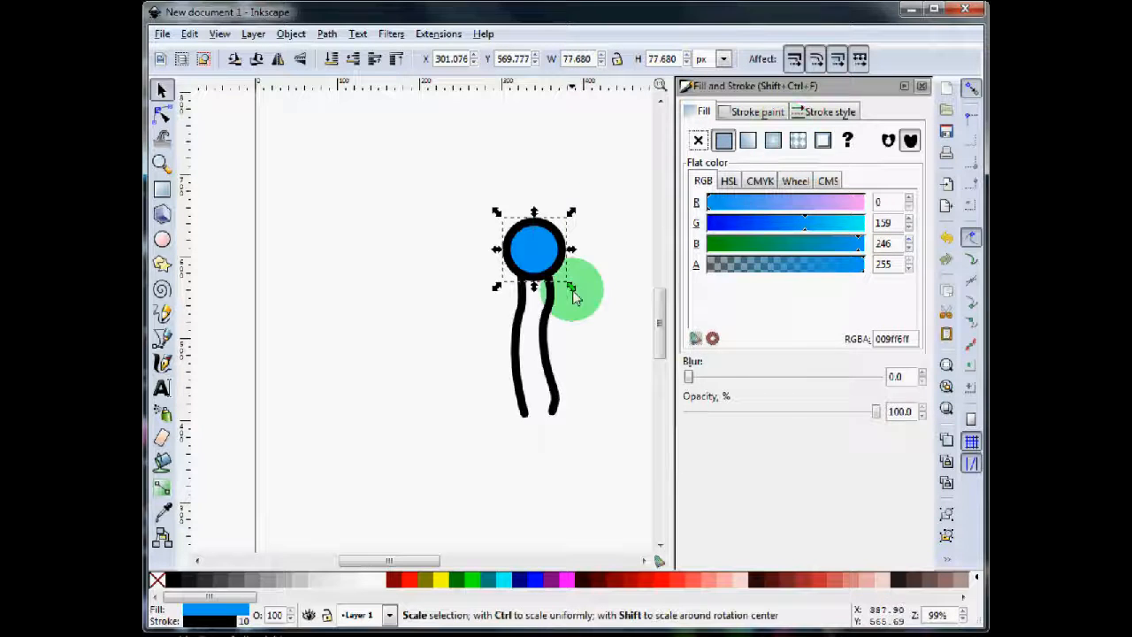
Recolor the circle's outline bright blue and set both tails' stroke color to RGB 0, 0, 237.
left_click(752, 113)
left_click_drag(713, 246, 836, 247)
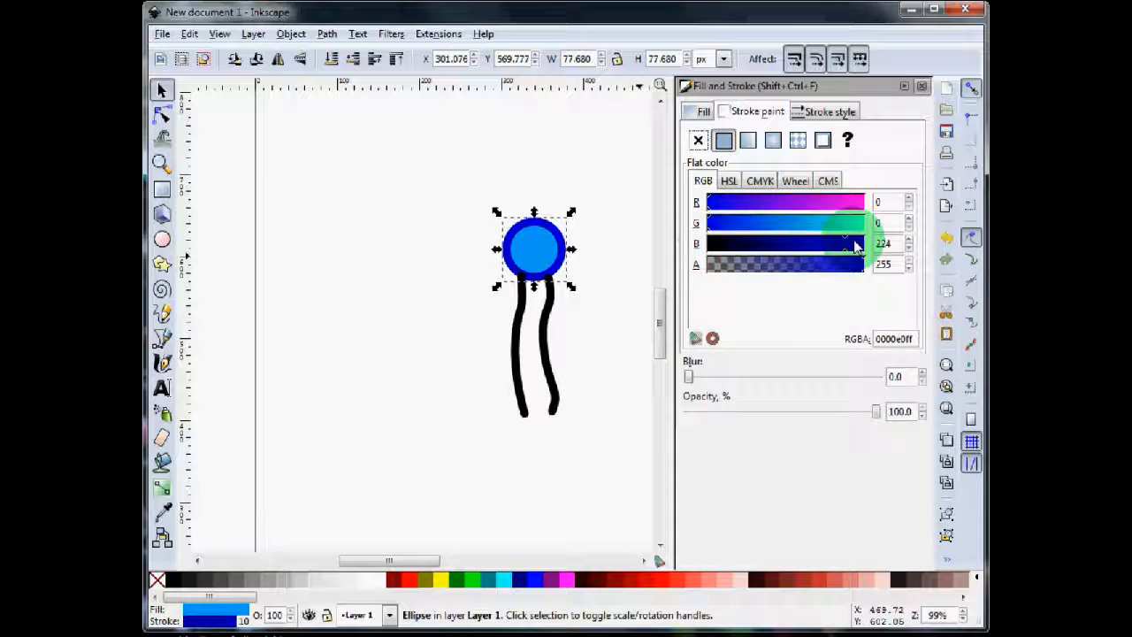
left_click(531, 318)
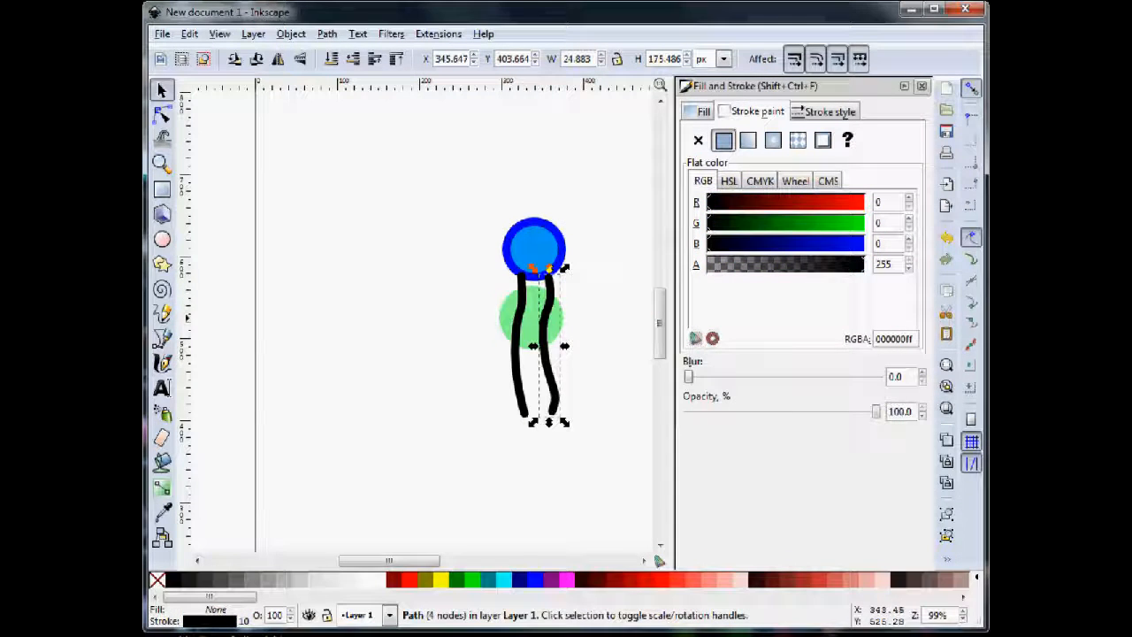
left_click(522, 330, "shift")
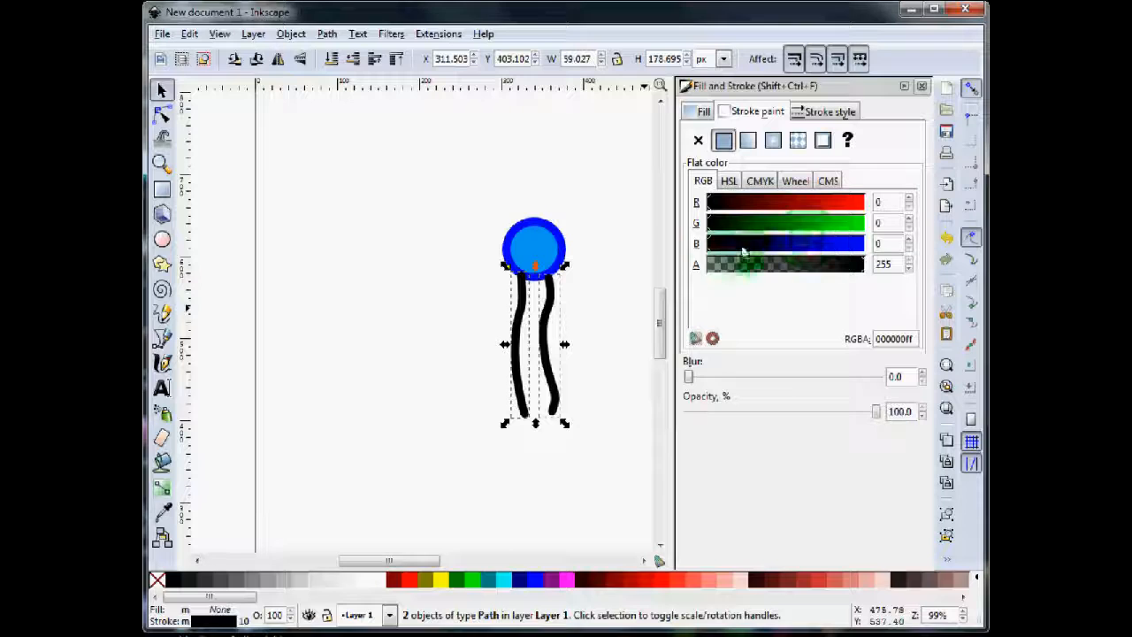
left_click_drag(714, 252, 850, 252)
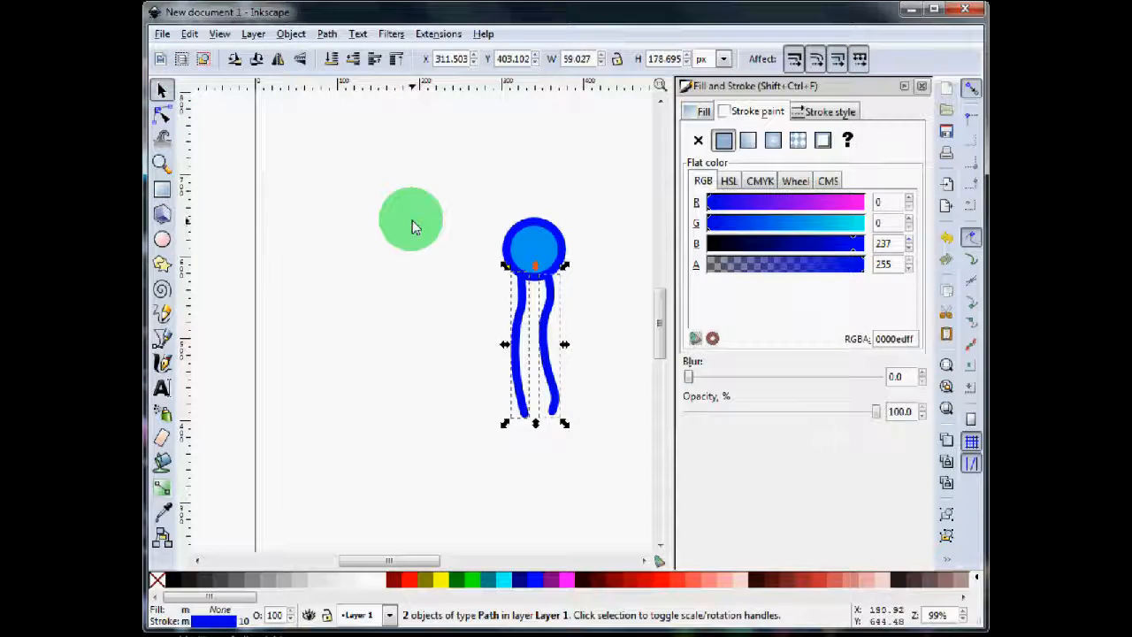
Group the circle with its two tails and move the group about 108 px to the left.
left_click(433, 234)
left_click_drag(486, 212, 600, 443)
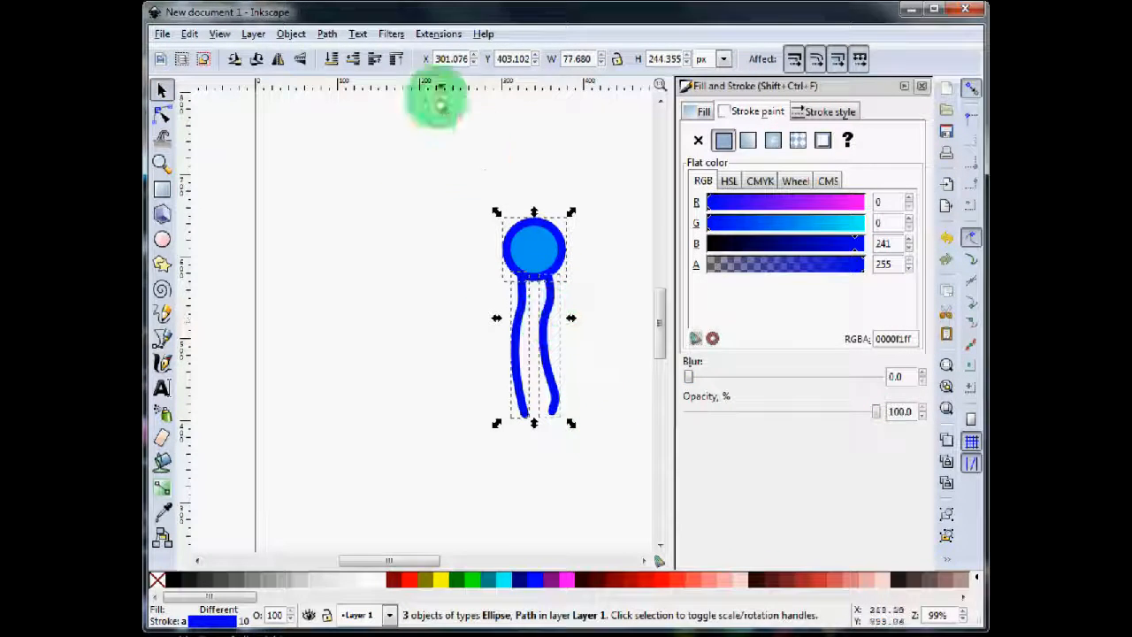
left_click(291, 33)
left_click(336, 99)
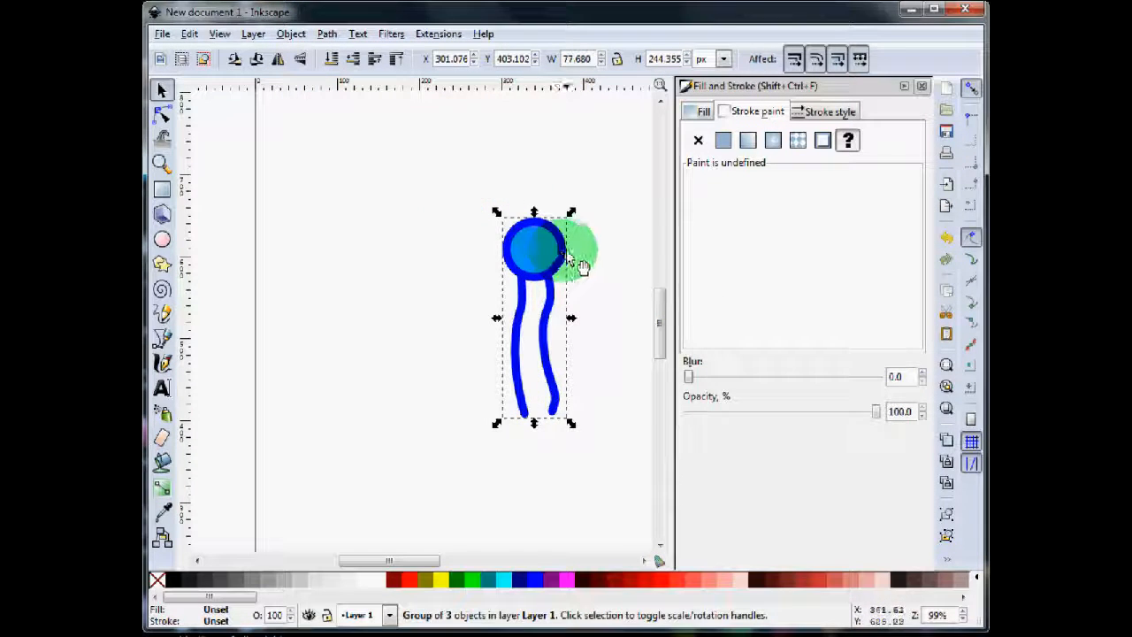
left_click_drag(547, 241, 457, 250)
left_click(586, 305)
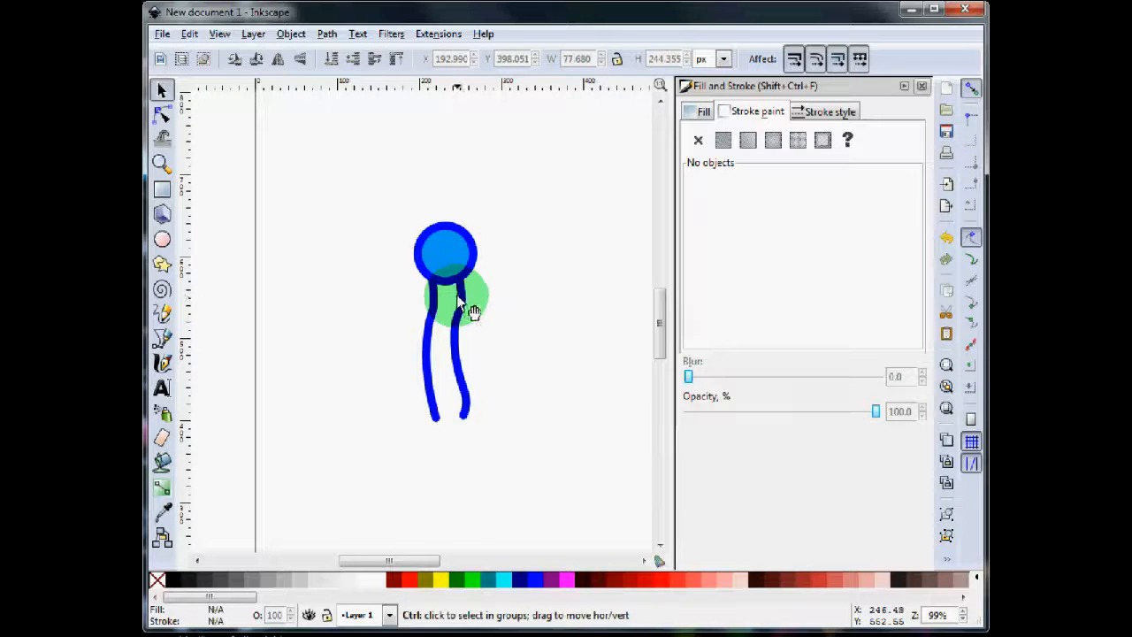
Examine the edge quality of the vector tails at very high magnification and at moderate zoom.
scroll(457, 300, "up", 14, "ctrl")
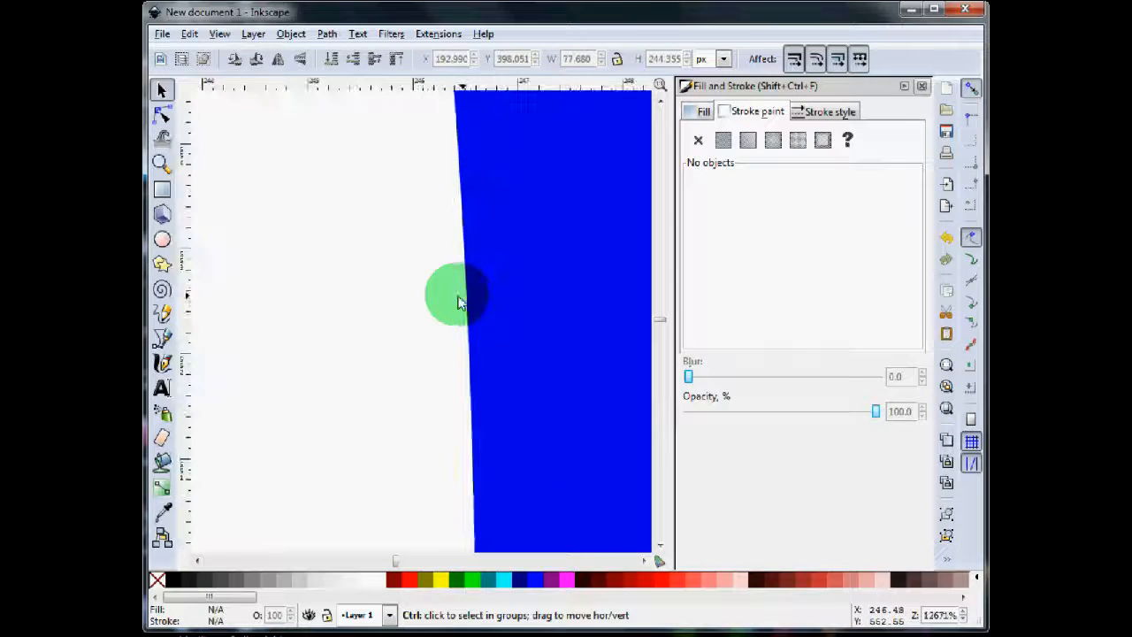
scroll(457, 301, "up", 2, "ctrl")
scroll(486, 297, "down", 16, "ctrl")
scroll(491, 285, "up", 5, "ctrl")
scroll(481, 291, "down", 2, "ctrl")
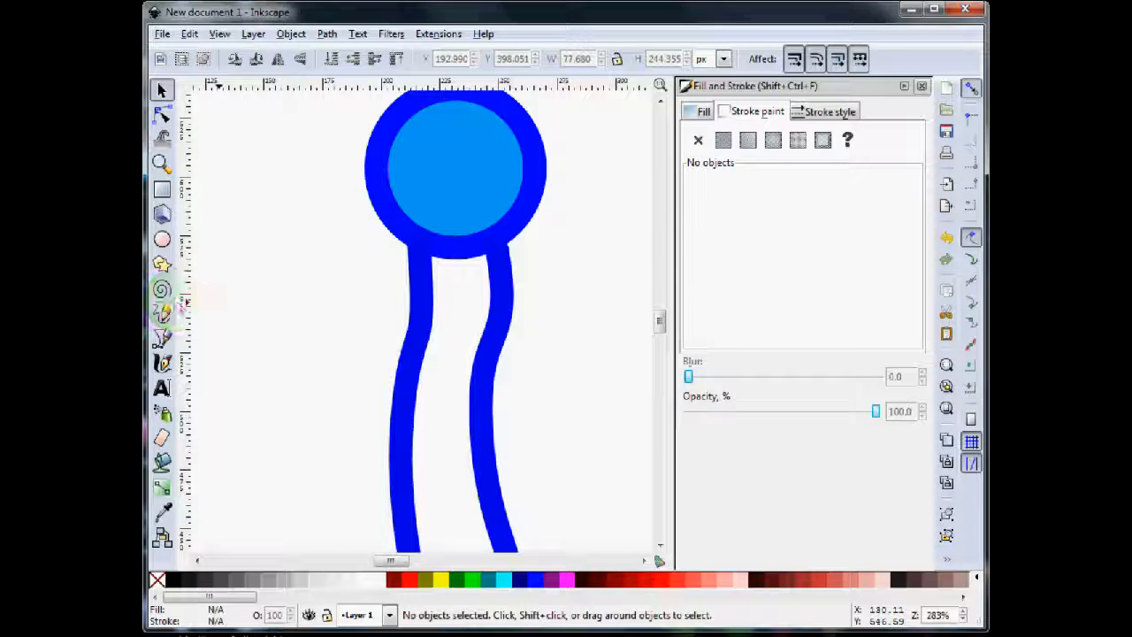
Search the computer for Paint and launch it.
key("super")
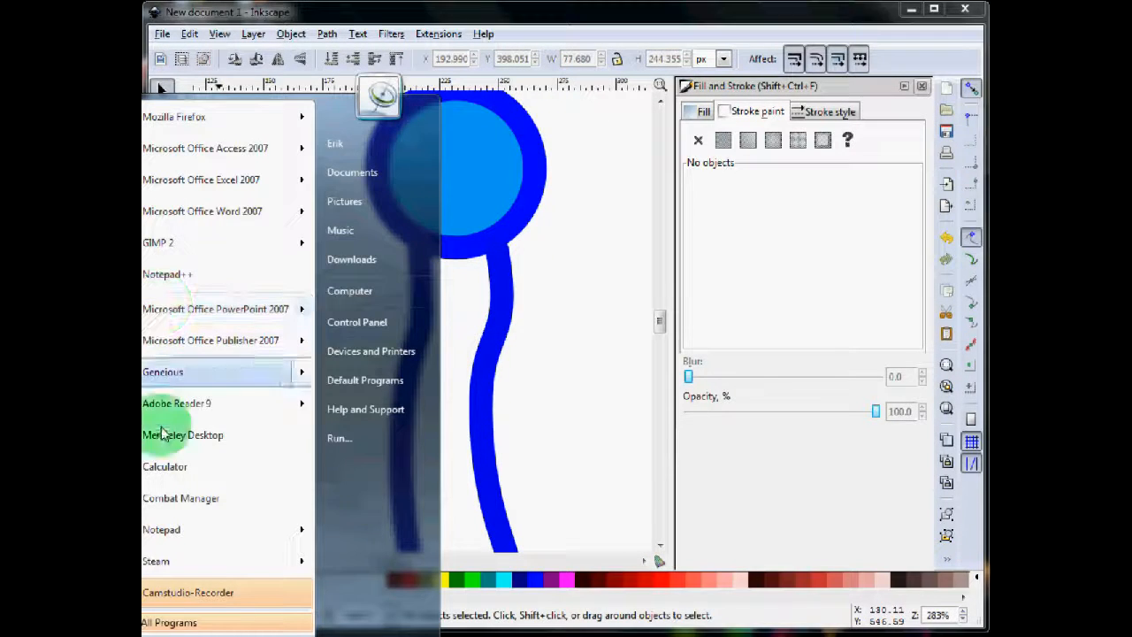
type("paint")
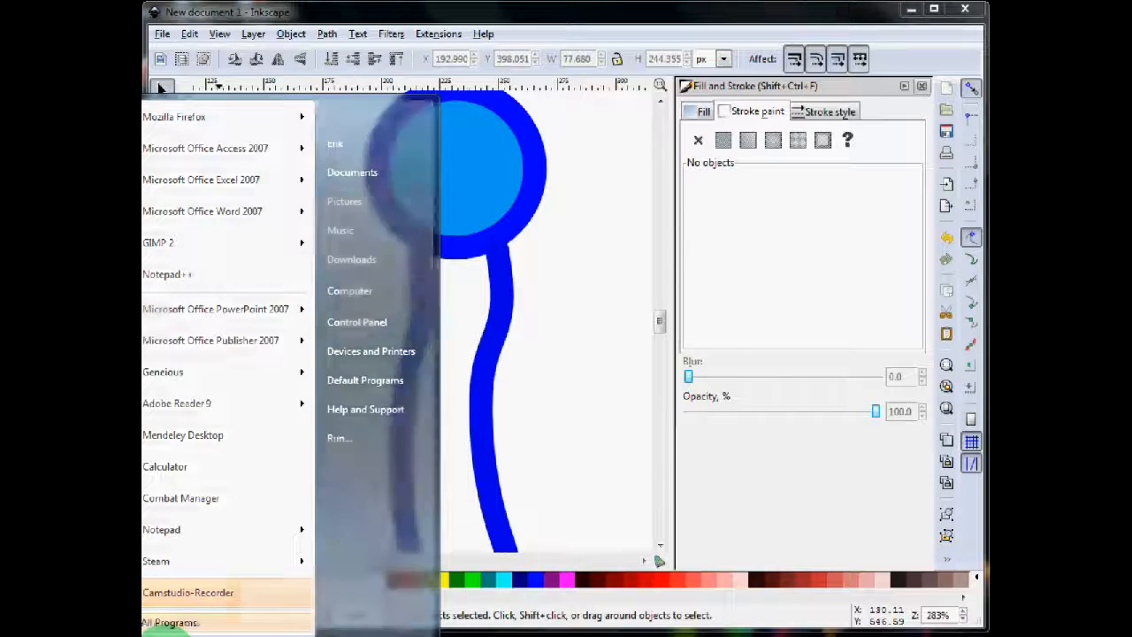
key("Return")
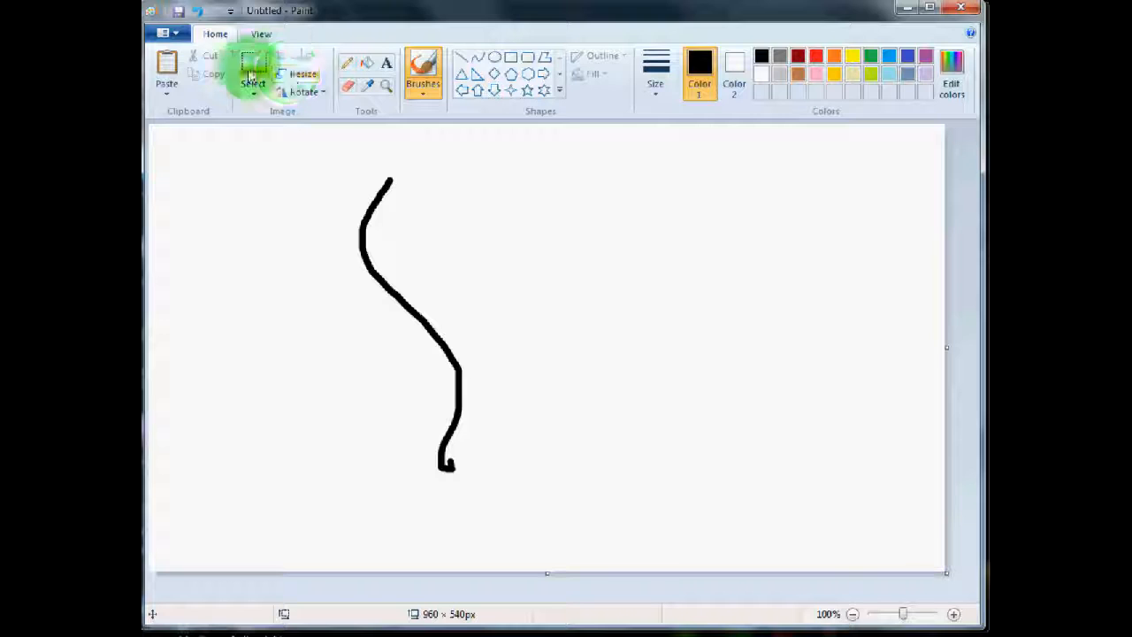
Magnify the black brush stroke to 500% and examine its bitmap edges.
left_click(261, 33)
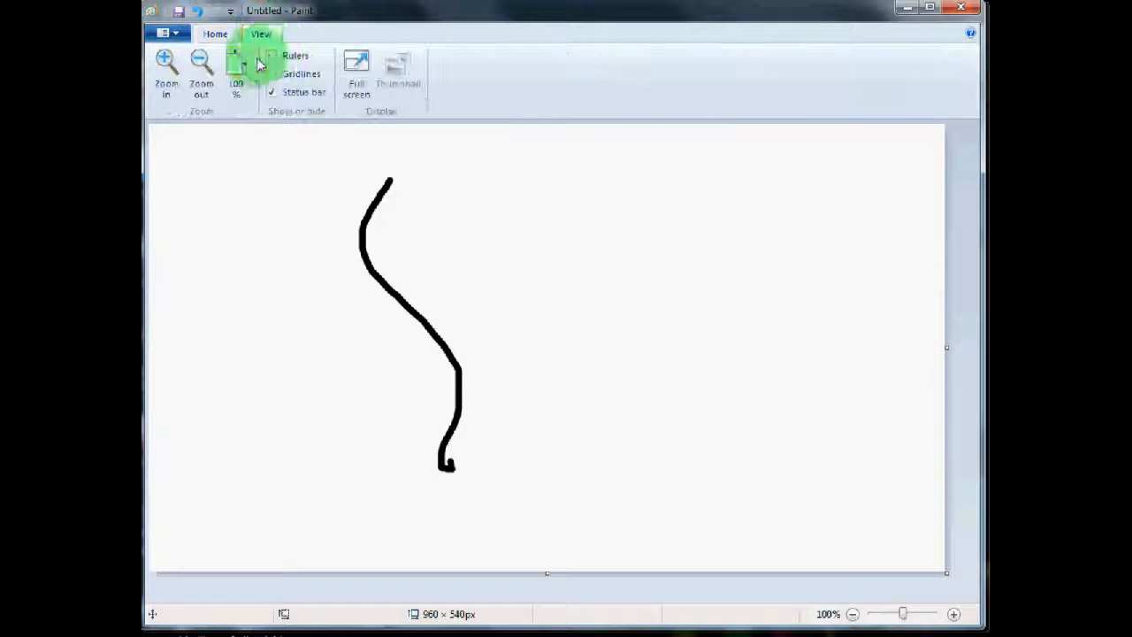
left_click(177, 75)
left_click(174, 73)
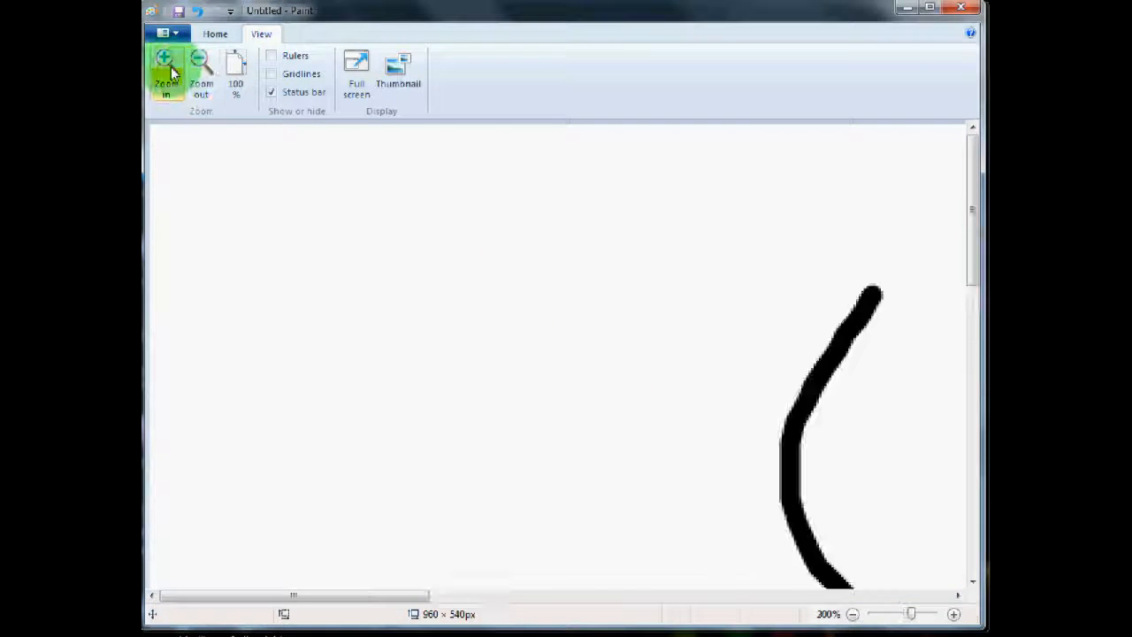
left_click(166, 78)
left_click_drag(277, 596, 411, 595)
left_click(167, 70)
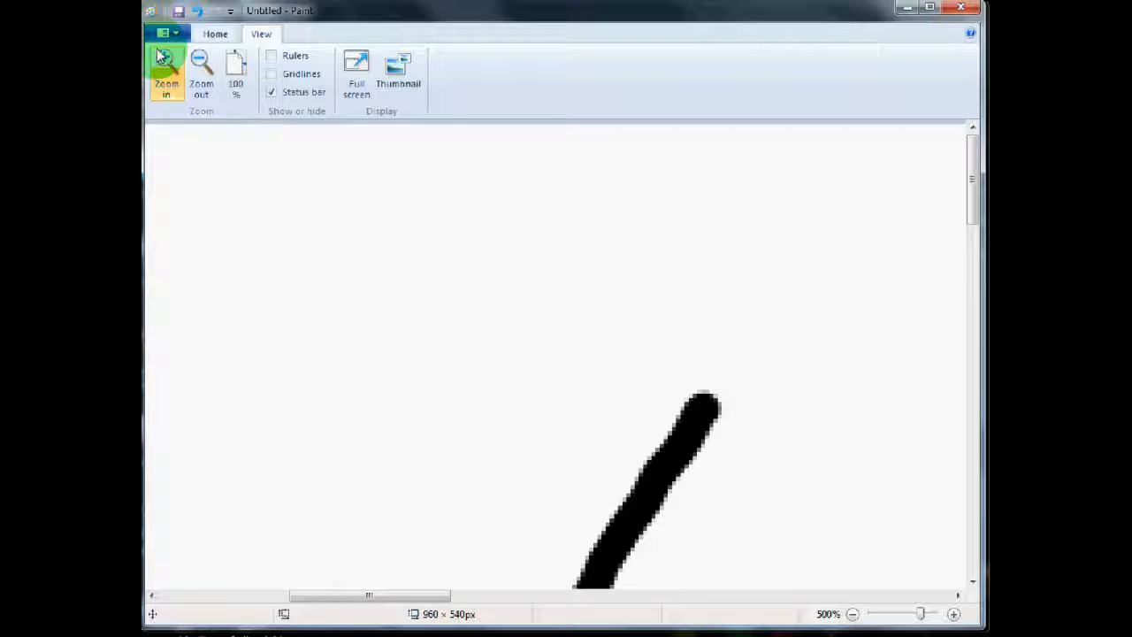
Close Paint without saving the brush stroke and return to the phospholipid drawing in Inkscape.
left_click(959, 9)
left_click(591, 329)
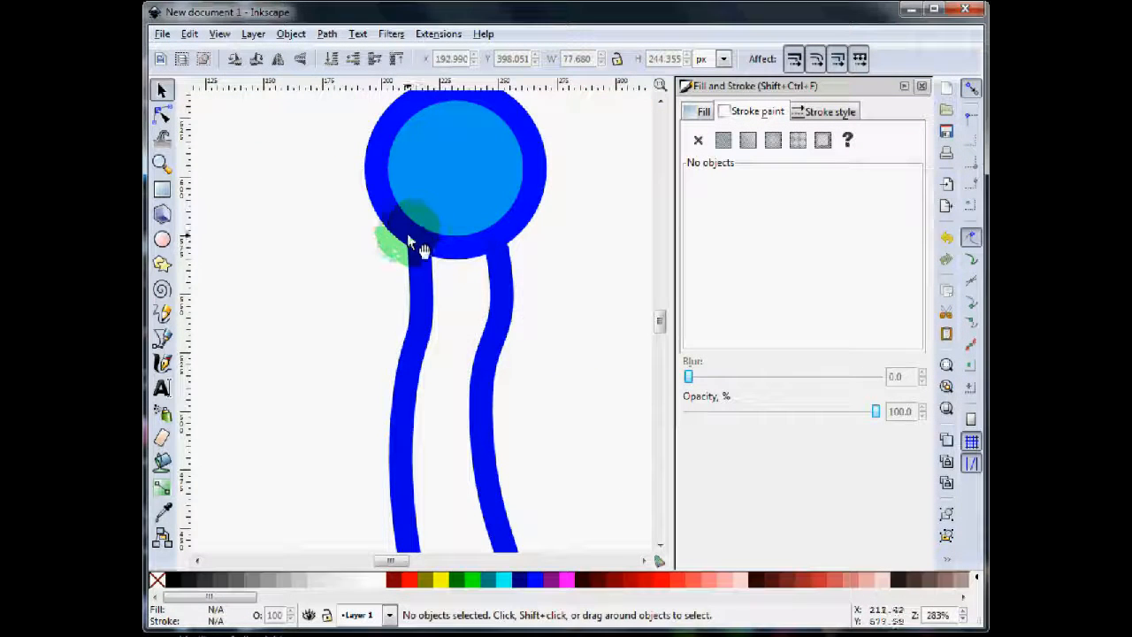
scroll(407, 258, "down", 4)
scroll(407, 272, "up", 2)
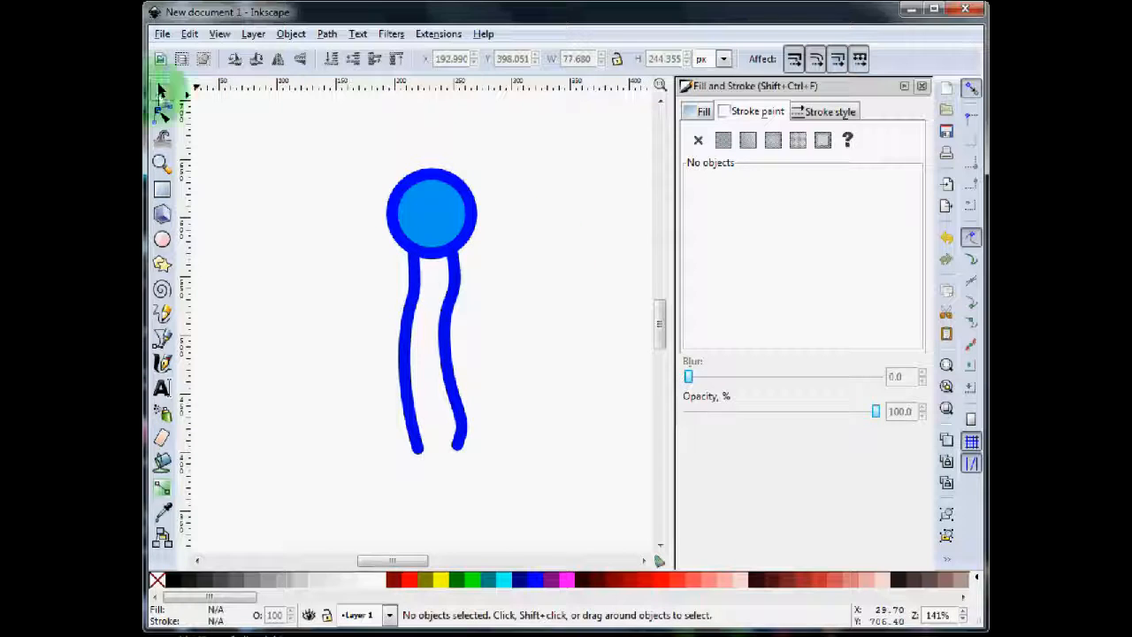
Copy the phospholipid group and place the duplicate directly to the right of the original, with the circles touching.
left_click_drag(372, 159, 530, 511)
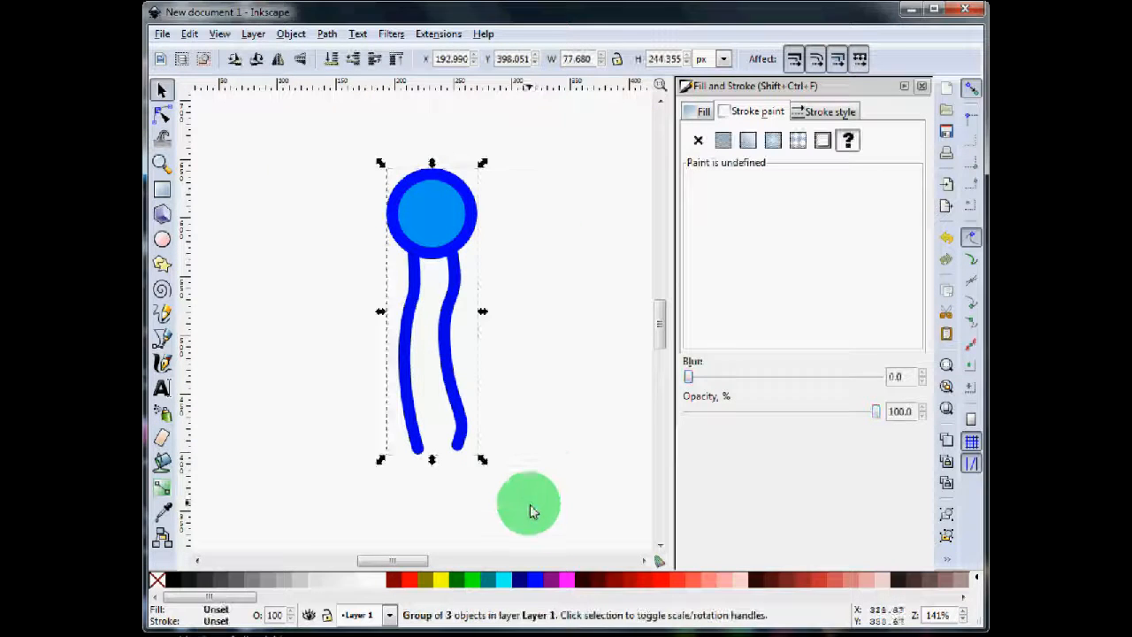
scroll(480, 226, "down", 3)
left_click_drag(656, 320, 664, 291)
left_click_drag(374, 563, 416, 560)
scroll(379, 392, "up", 1)
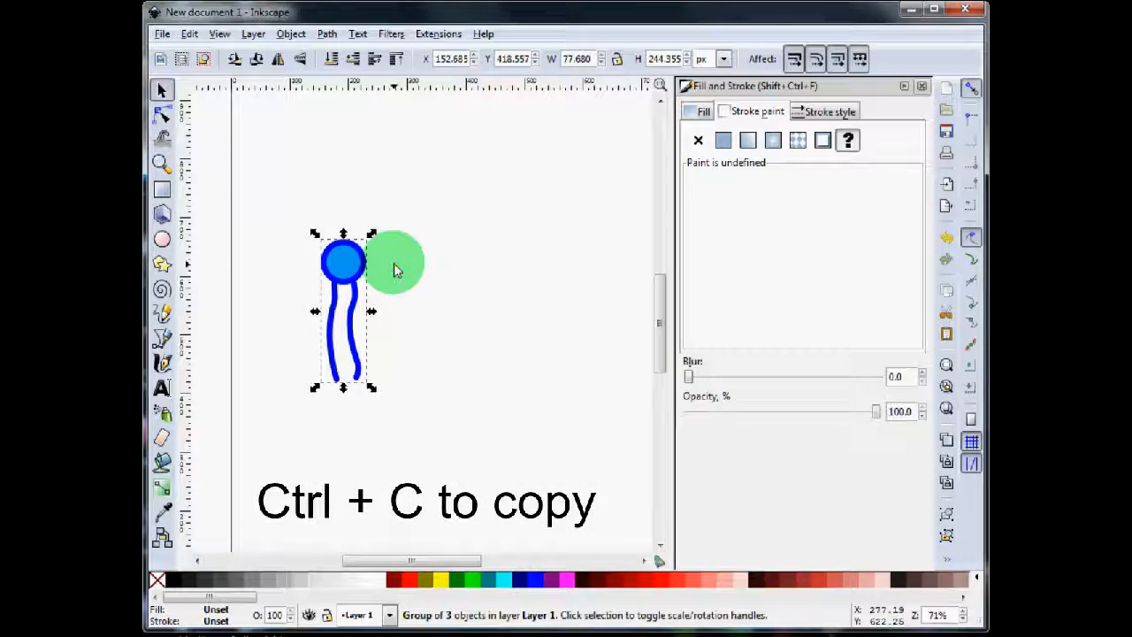
key("ctrl+c")
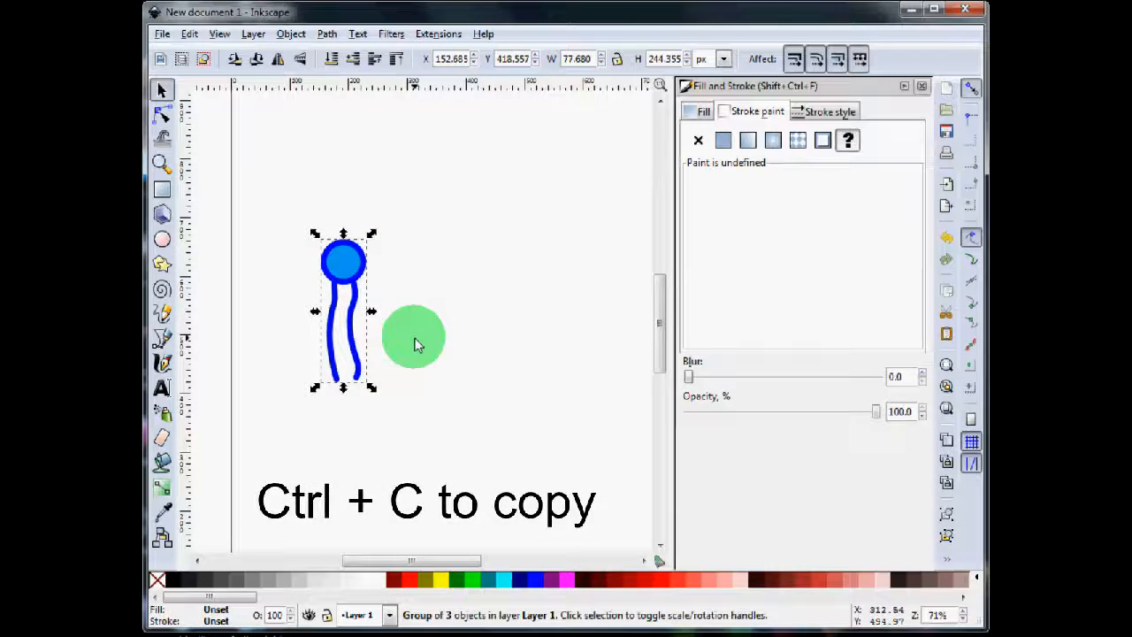
key("ctrl+v")
left_click_drag(420, 295, 387, 254)
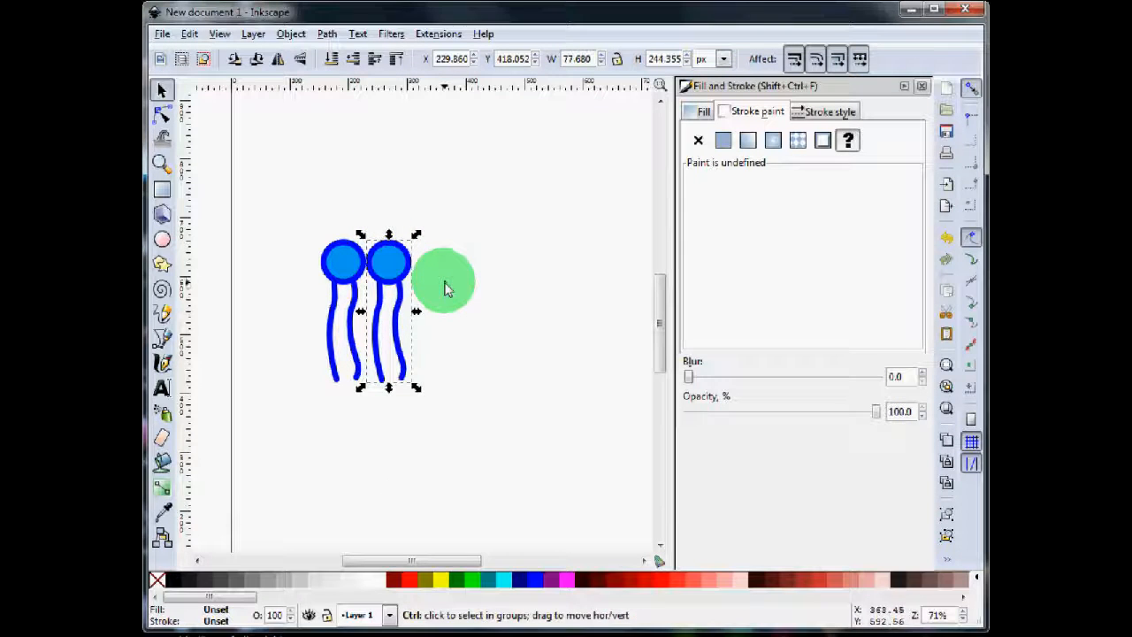
Paste four more phospholipid copies and line them up side by side to complete a row of six.
key("ctrl+v")
mouse_move(442, 227)
left_mouse_down()
mouse_move(435, 258)
mouse_move(573, 264)
left_mouse_up()
key("ctrl+v")
key("ctrl+v")
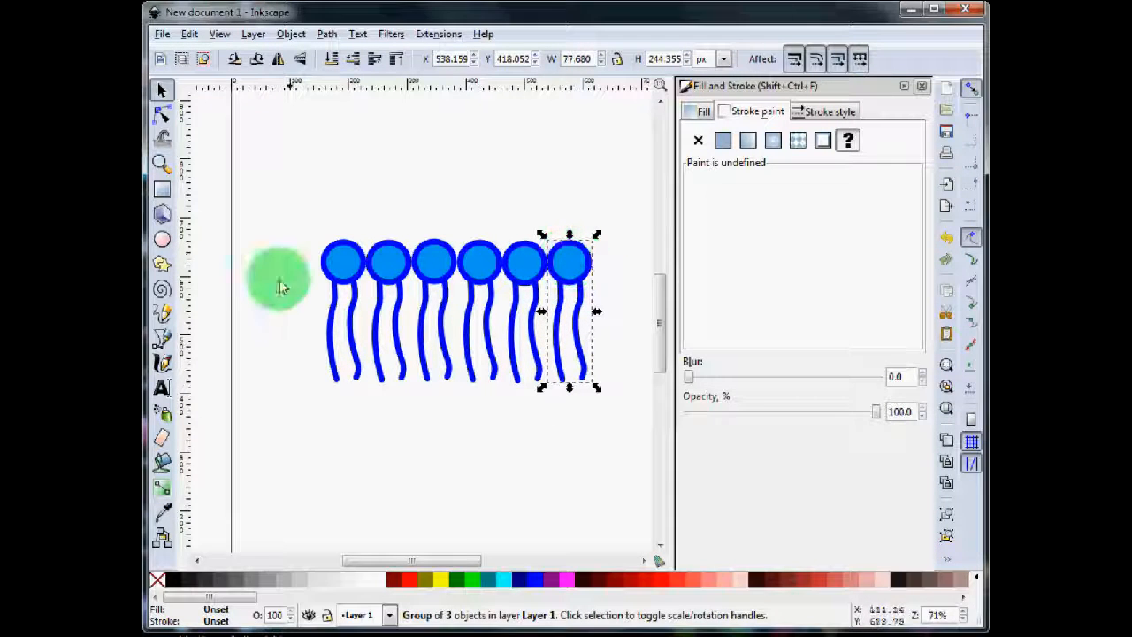
Duplicate the row of six phospholipids, flip the copy vertically and align it below the original with the tails facing each other.
left_click_drag(295, 237, 626, 430)
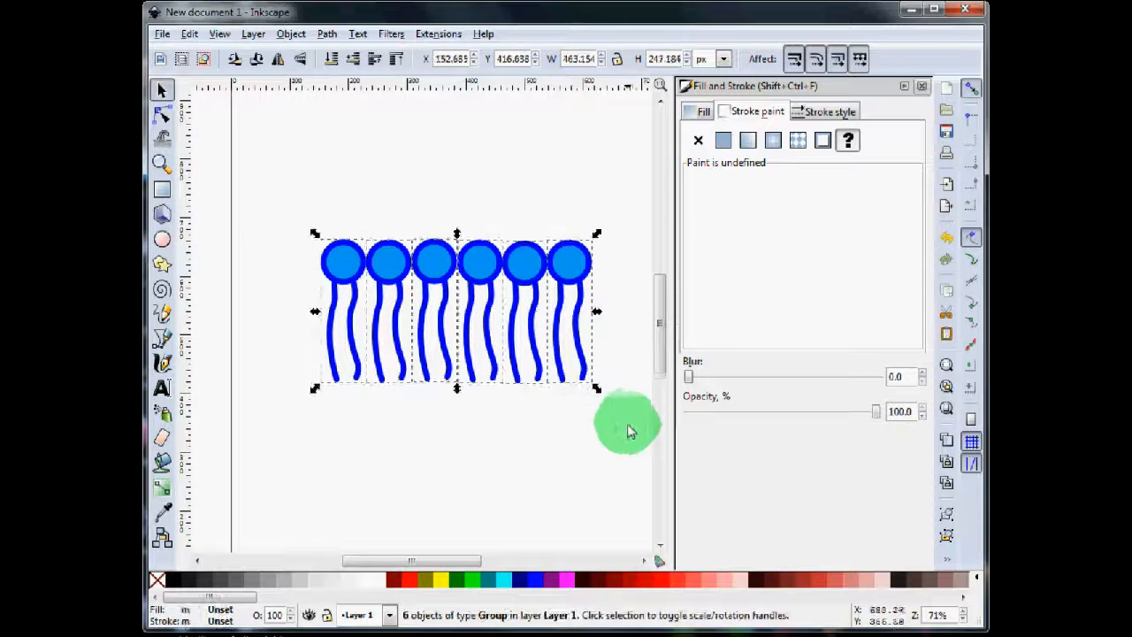
key("ctrl+c")
key("ctrl+v")
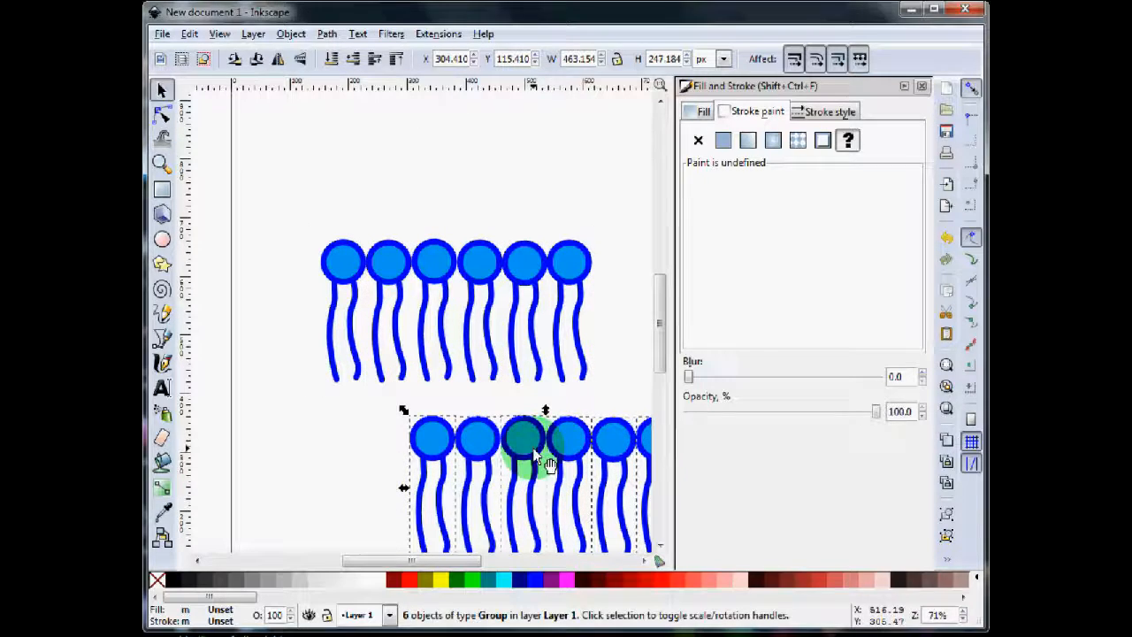
left_click(442, 445)
left_click_drag(403, 415, 517, 394)
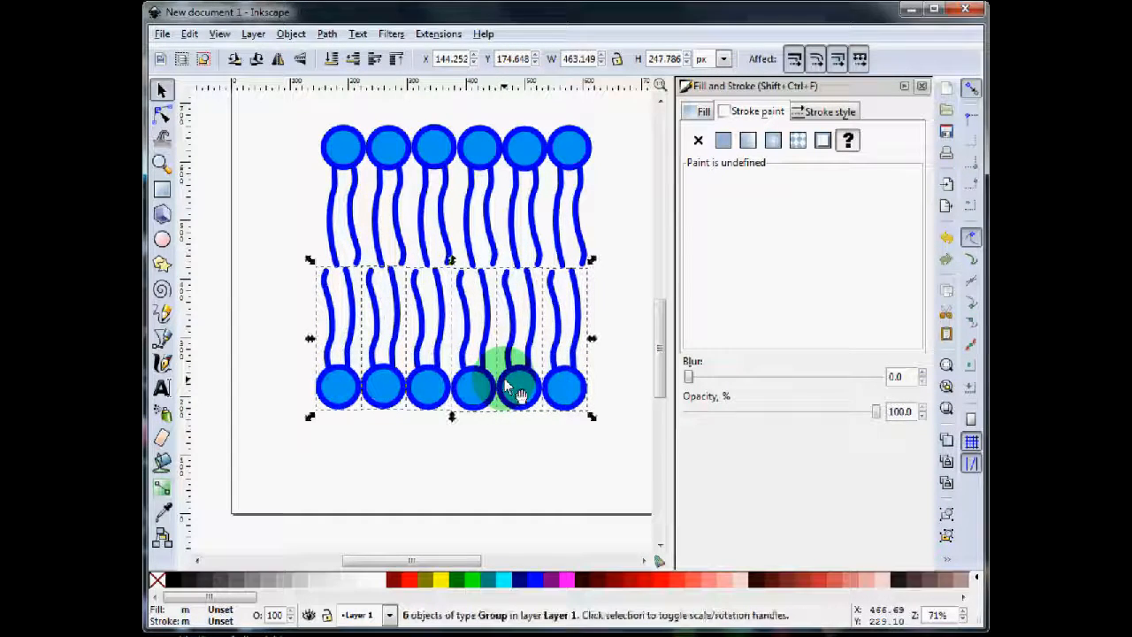
left_click(529, 436)
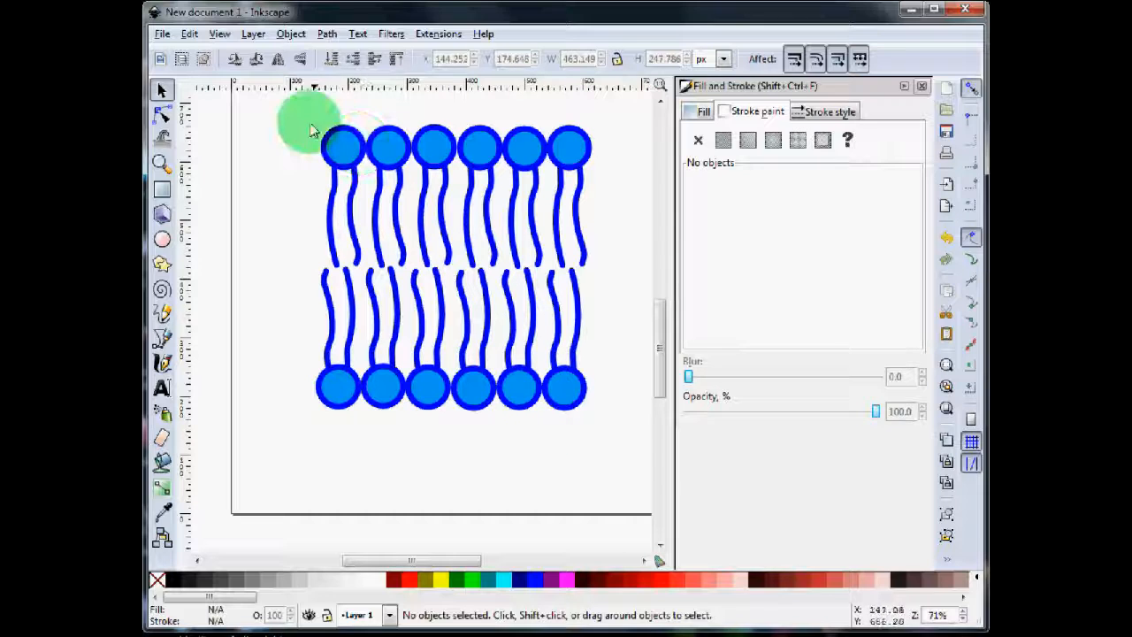
Duplicate all 12 phospholipids and place the copy against the right end of the bilayer to double its length.
left_click_drag(270, 109, 629, 417)
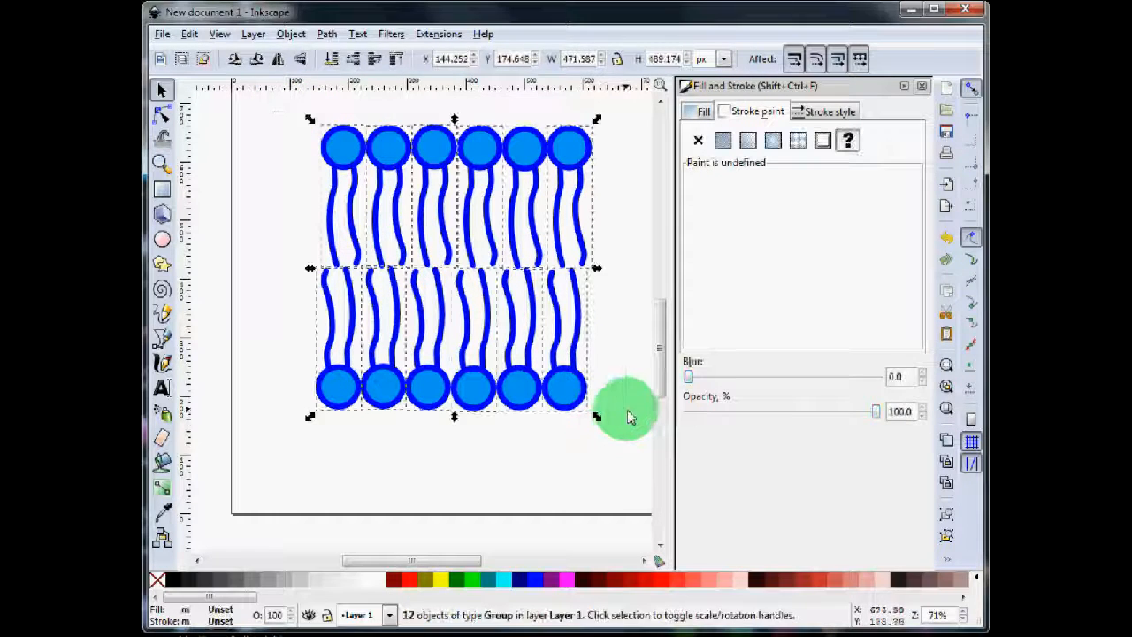
scroll(619, 419, "down", 3)
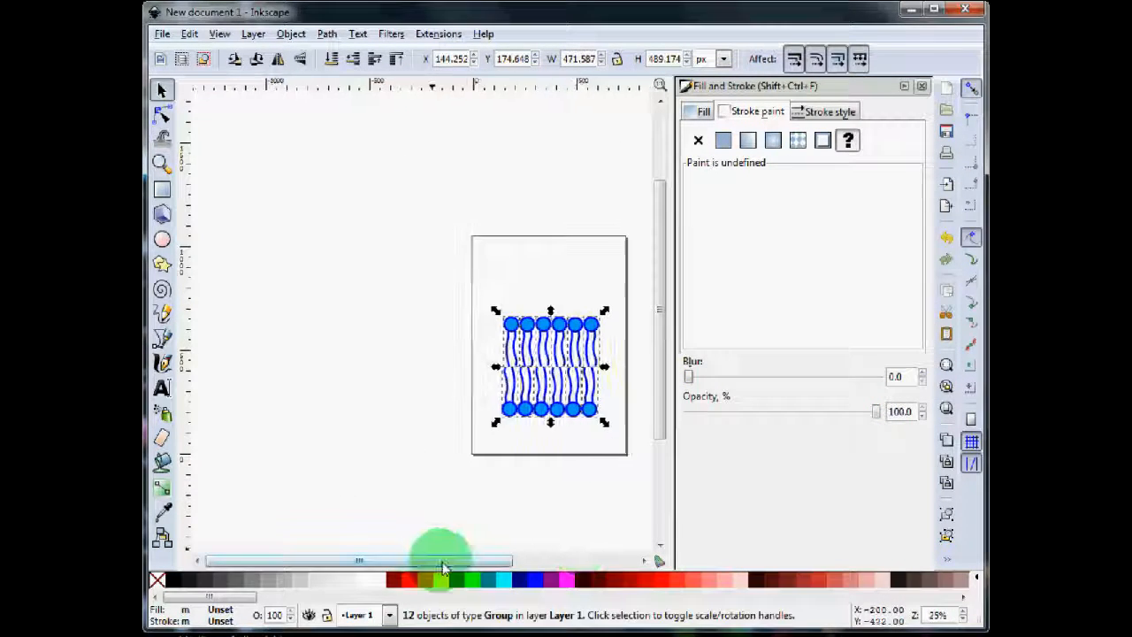
left_click_drag(444, 561, 549, 561)
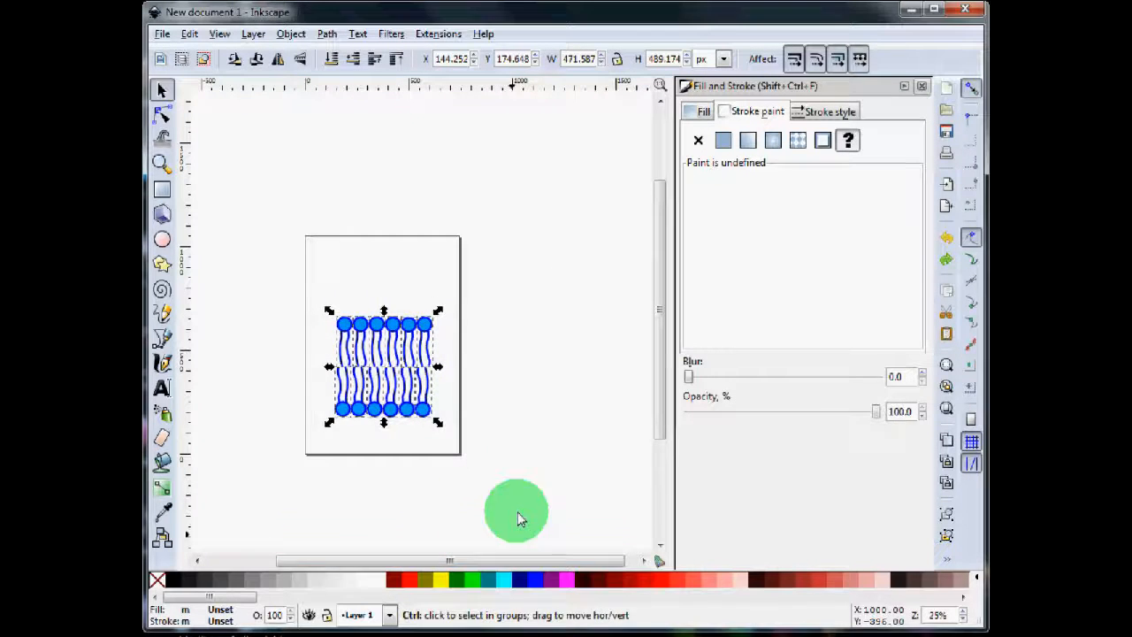
key("ctrl+v")
left_click_drag(505, 459, 495, 336)
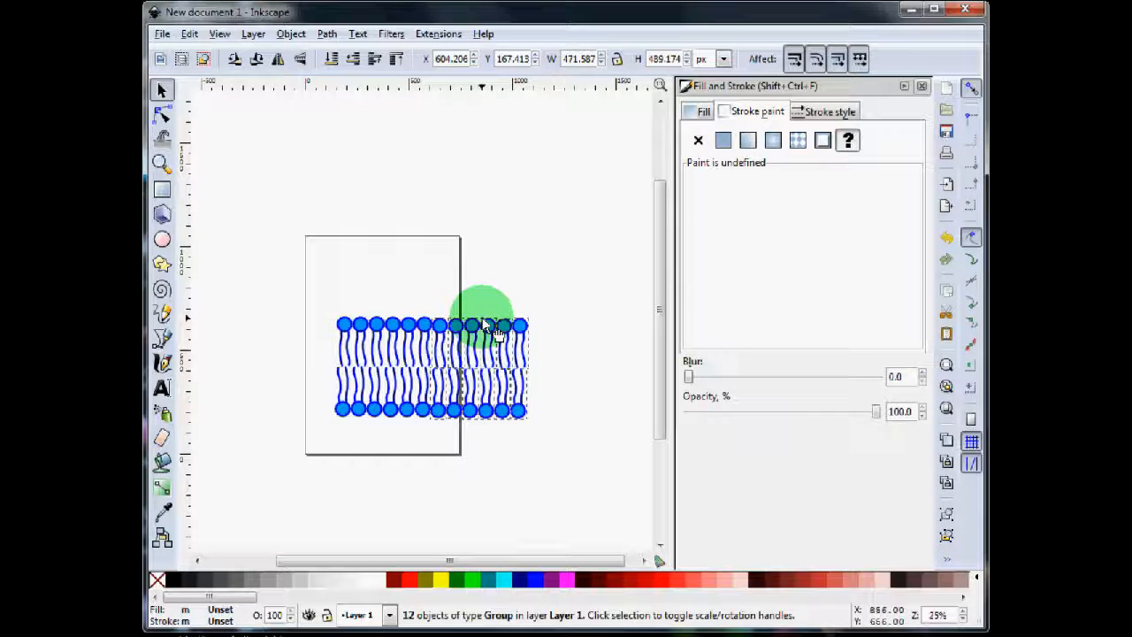
left_click_drag(497, 330, 498, 334)
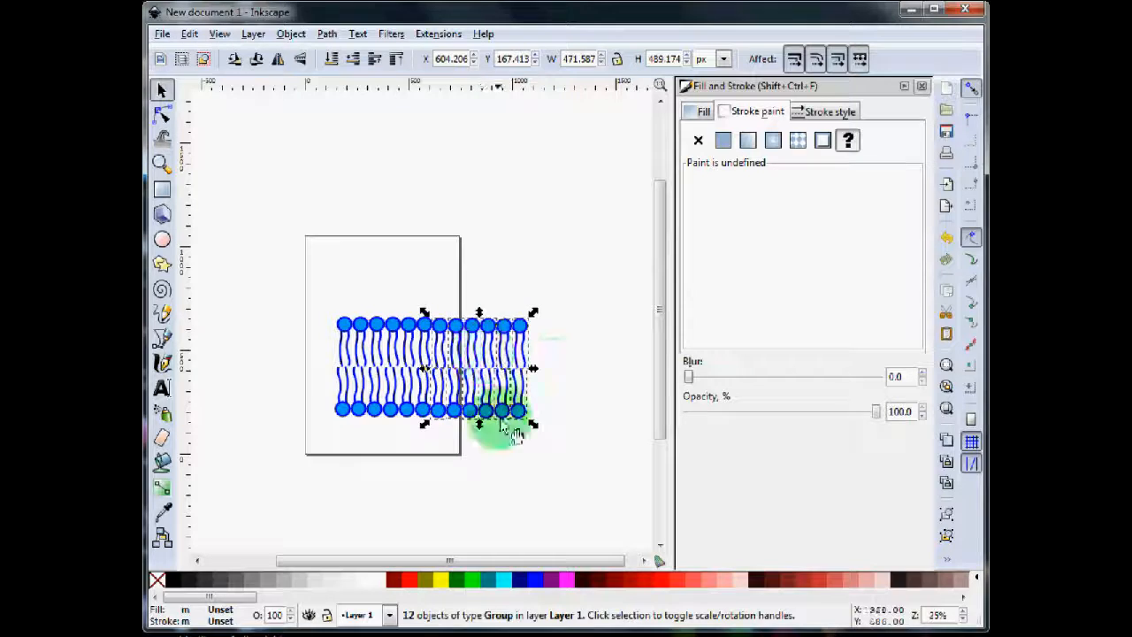
left_click(551, 371)
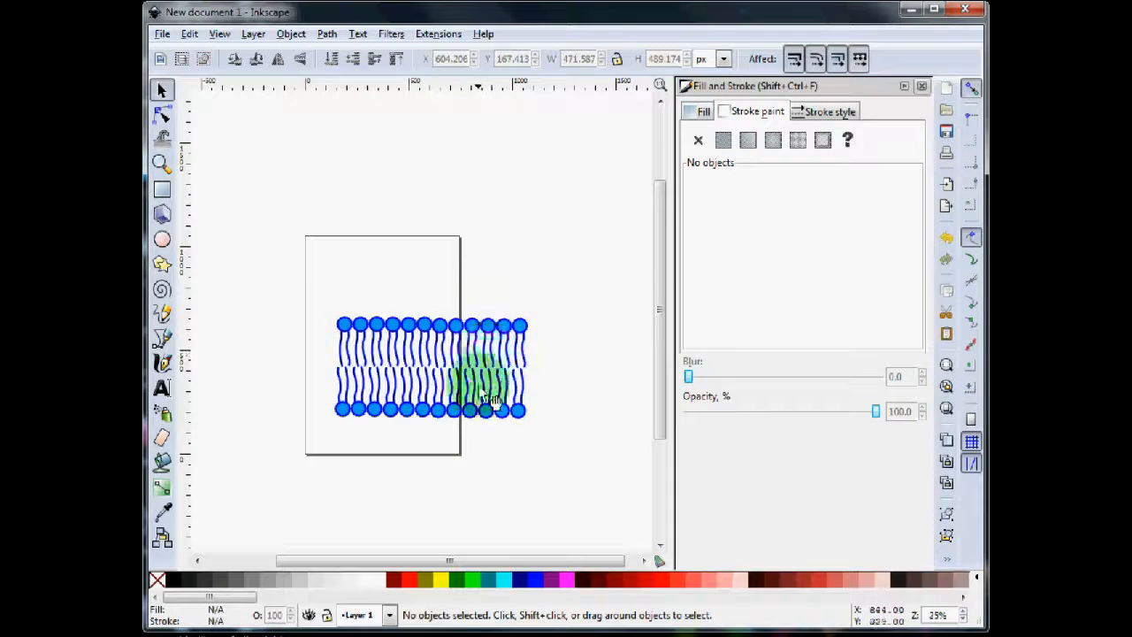
Draw a tall closed Bezier shape, about 194 px wide and 623 px high, at the right end of the bilayer.
scroll(442, 381, "up", 2)
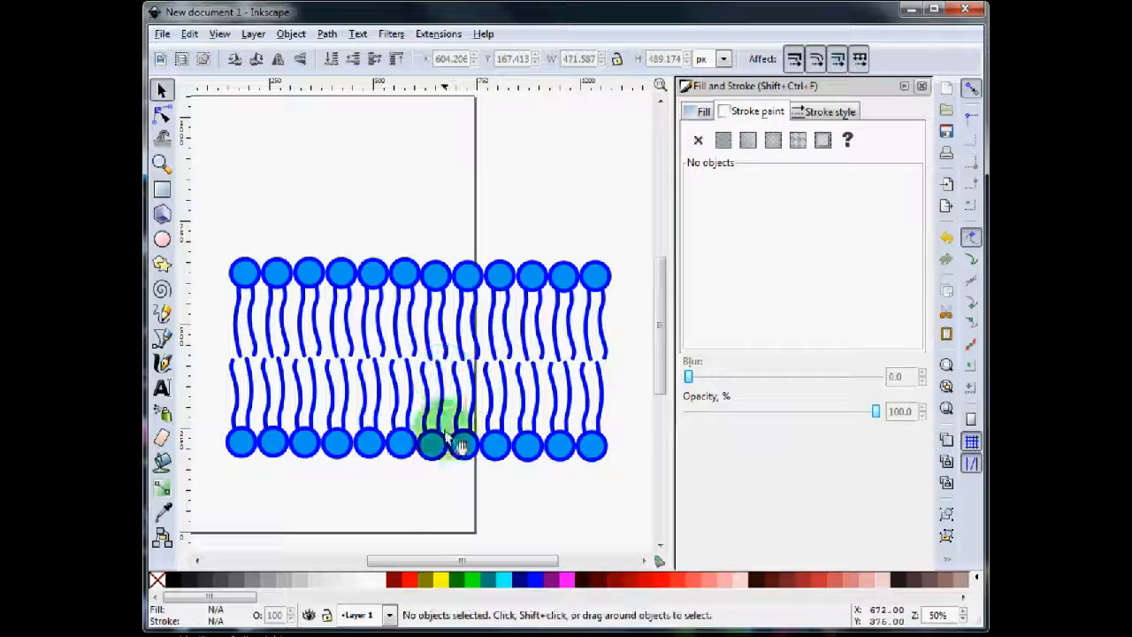
mouse_move(379, 559)
left_mouse_down()
mouse_move(454, 559)
mouse_move(373, 564)
mouse_move(404, 531)
left_mouse_up()
scroll(392, 315, "down", 2)
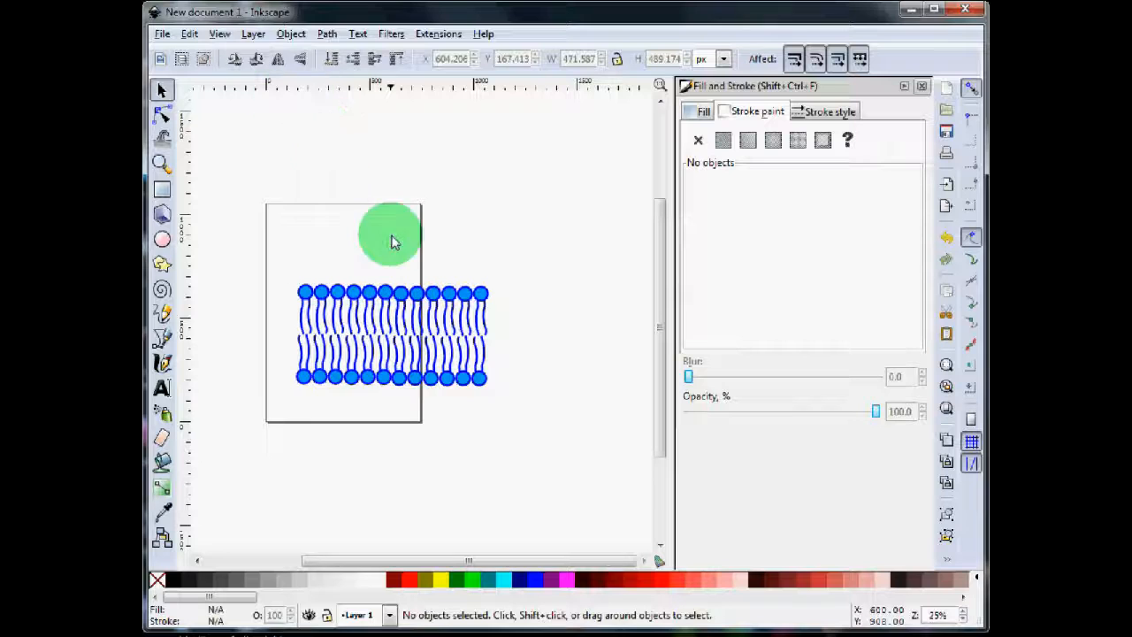
left_click(164, 347)
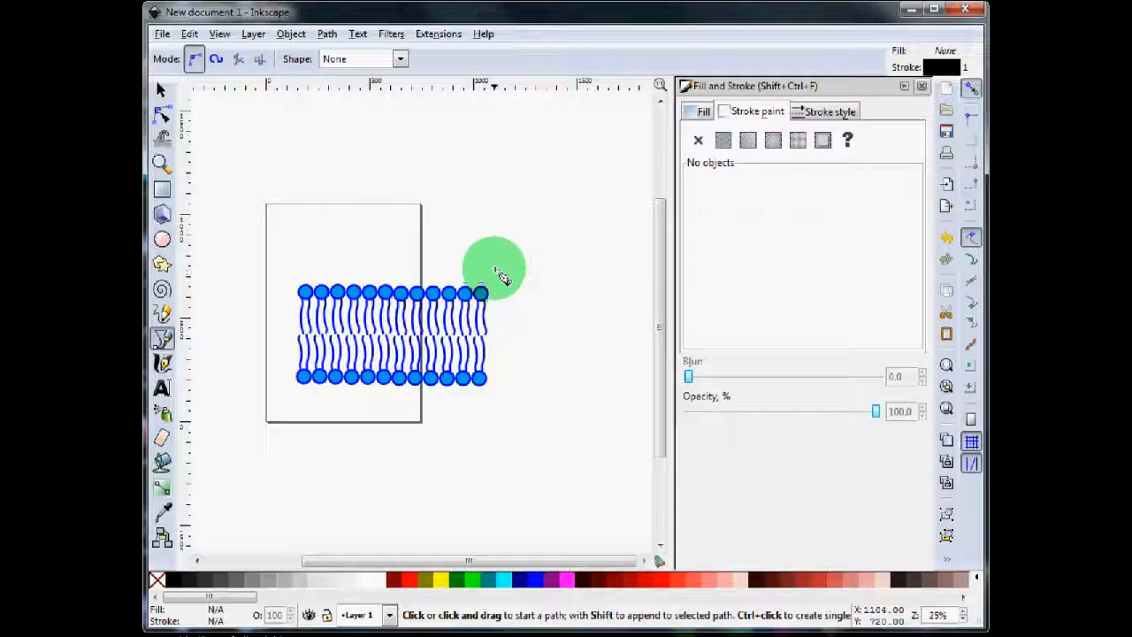
left_click(492, 275)
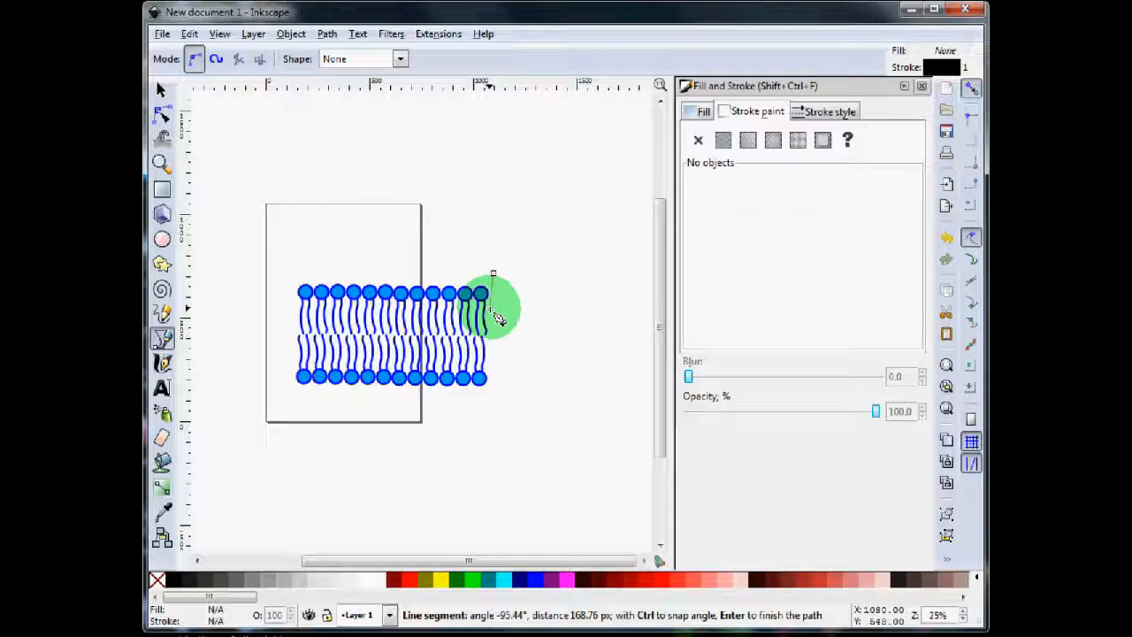
left_click_drag(498, 323, 485, 398)
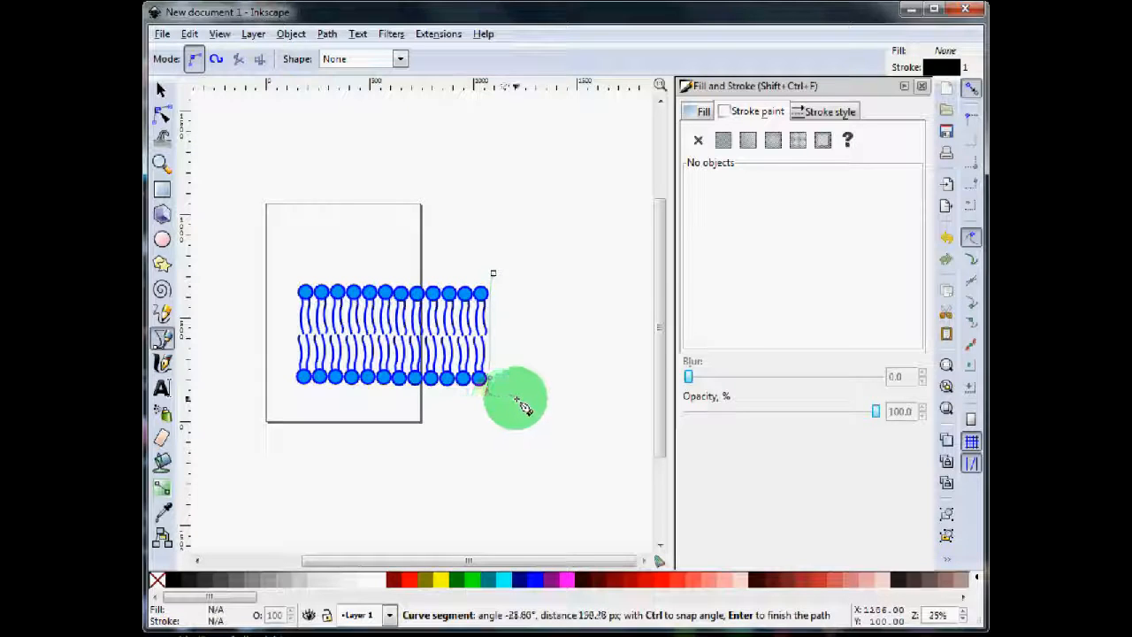
left_click_drag(526, 398, 530, 390)
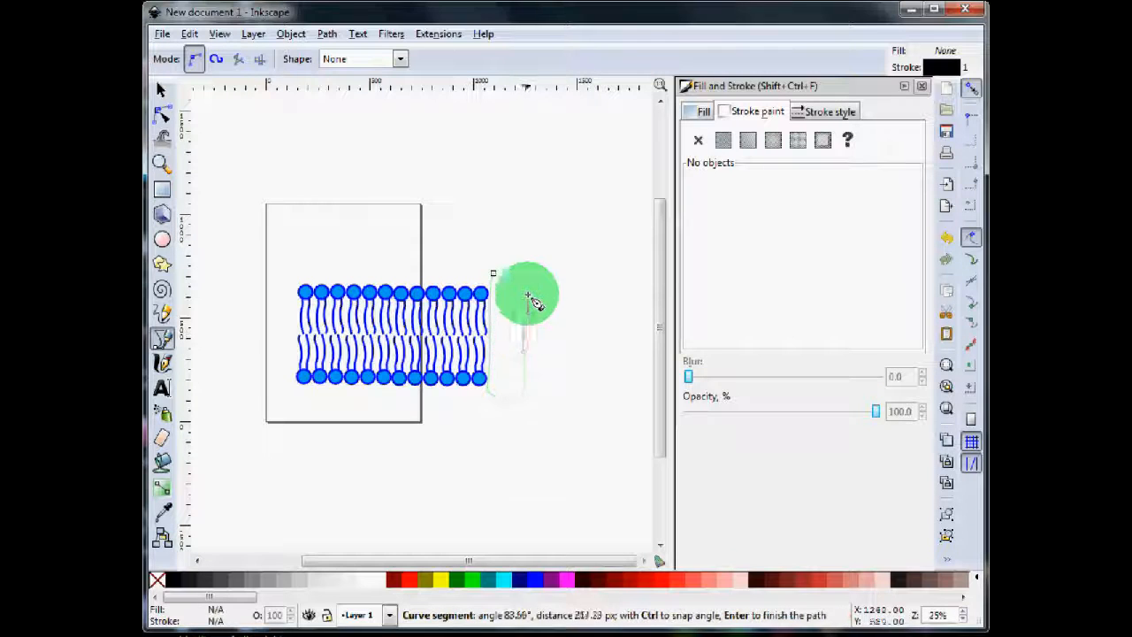
left_click_drag(533, 280, 527, 270)
left_click(500, 279)
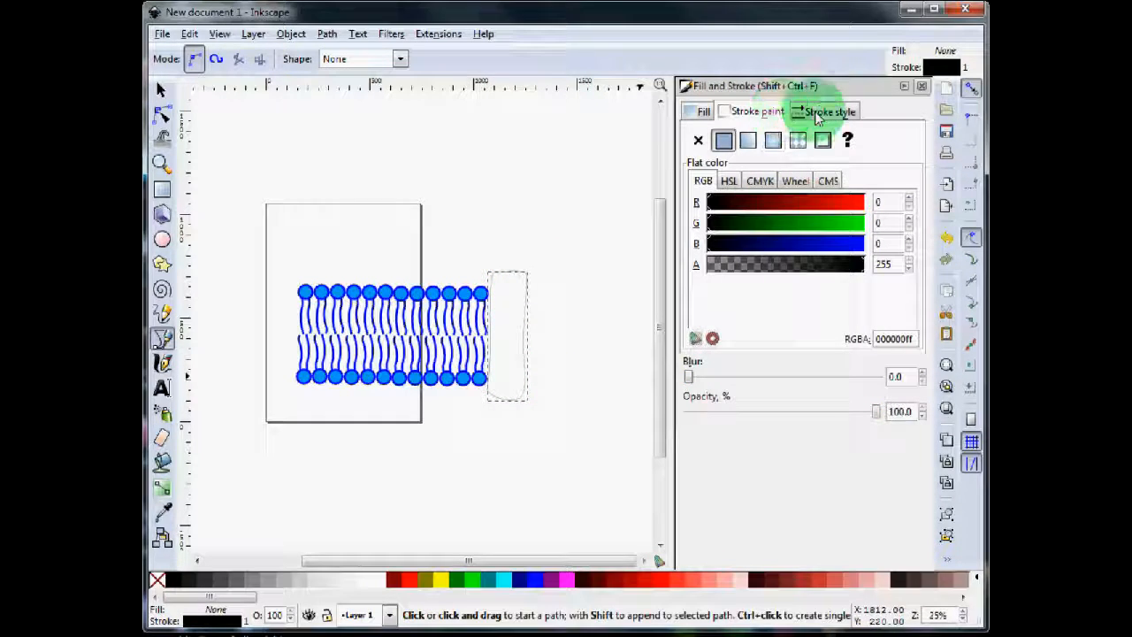
Give the tall Bezier shape a flat red fill.
left_click(698, 111)
left_click(699, 140)
key("s")
left_click(505, 291)
left_click(724, 139)
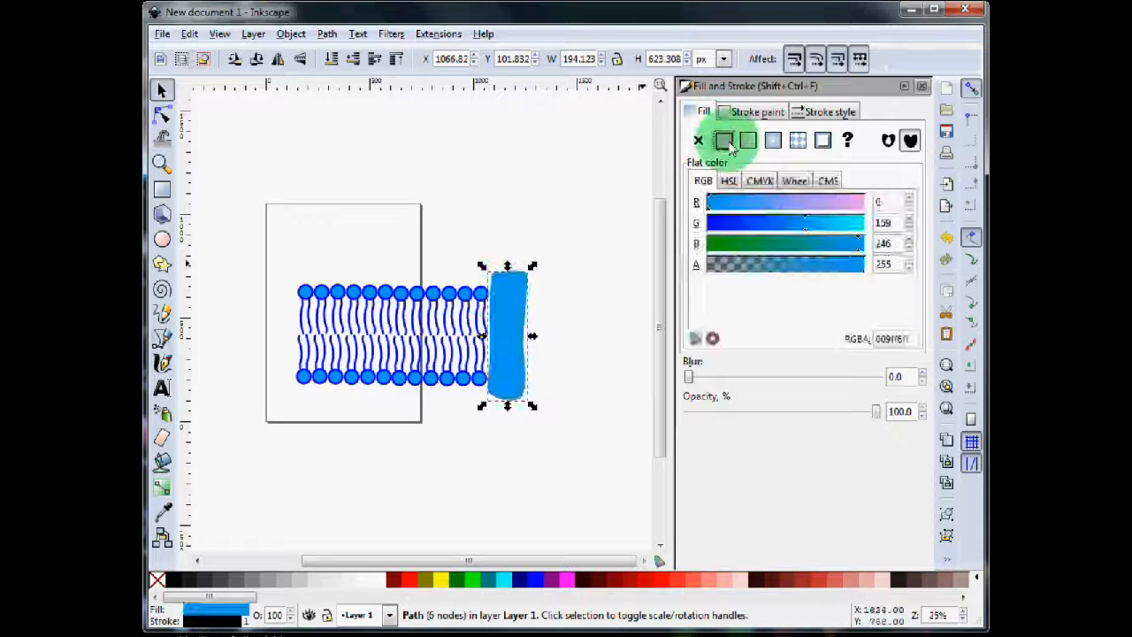
mouse_move(708, 204)
left_mouse_down()
mouse_move(852, 204)
mouse_move(708, 224)
left_mouse_up()
left_click(791, 243)
left_click_drag(792, 244, 708, 245)
Give the red shape a flat black outline with a stroke width of 8 px.
left_click(758, 112)
left_click(723, 140)
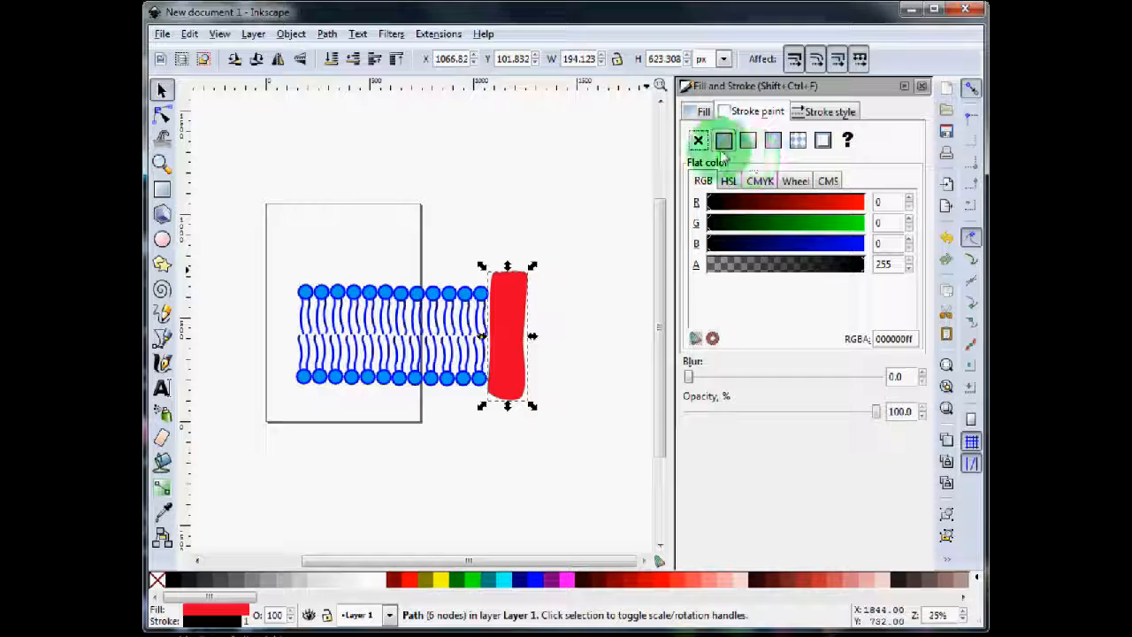
left_click(795, 111)
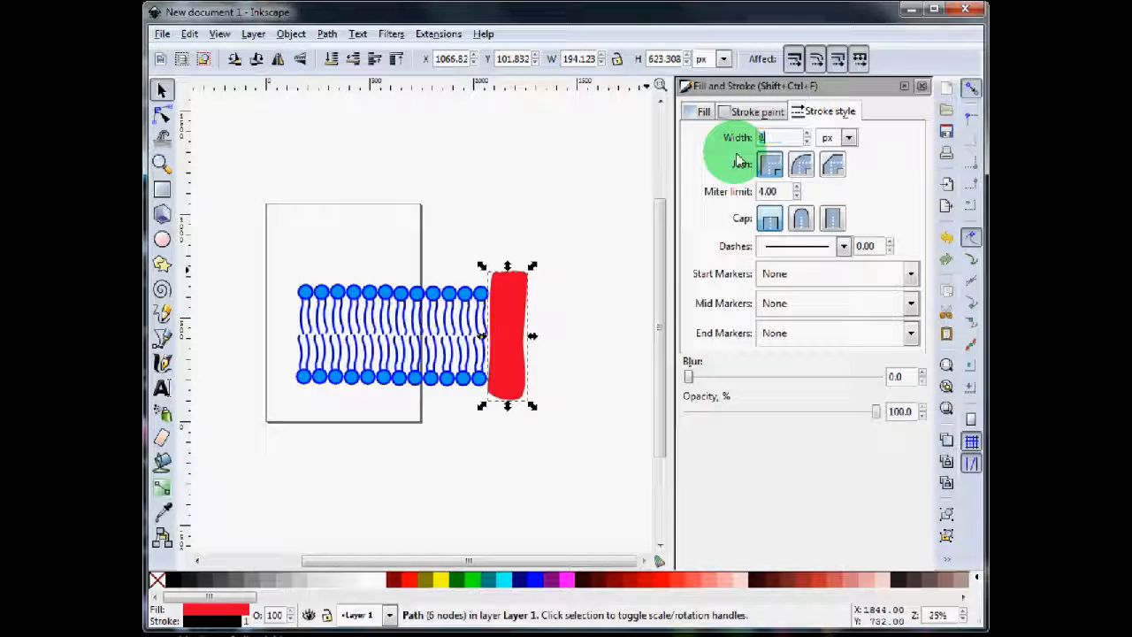
key("Return")
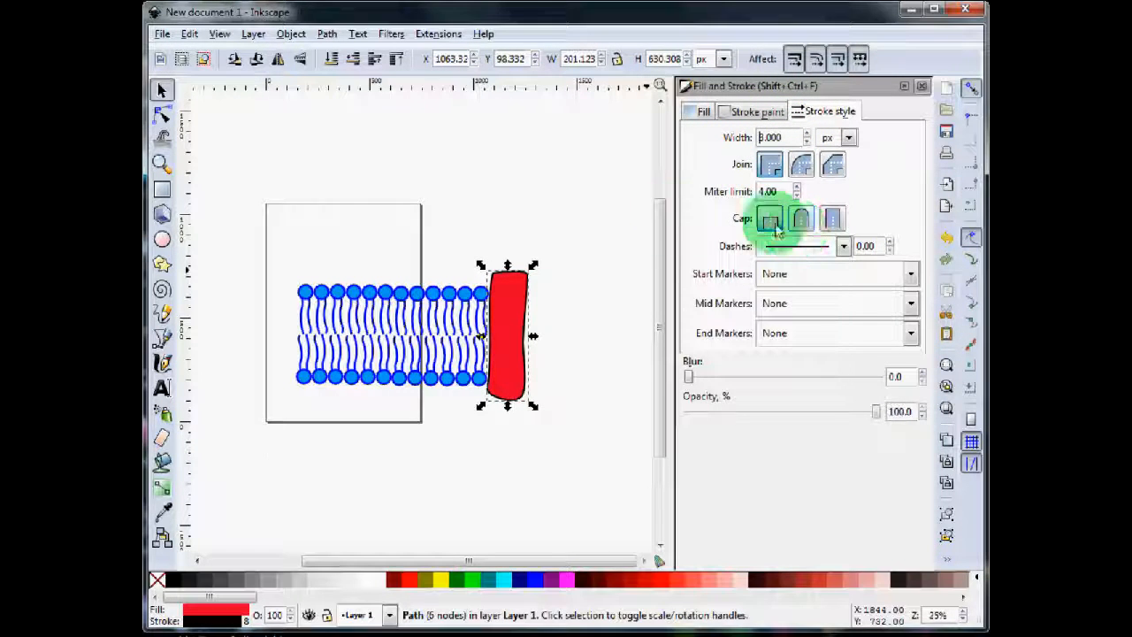
left_click(556, 256)
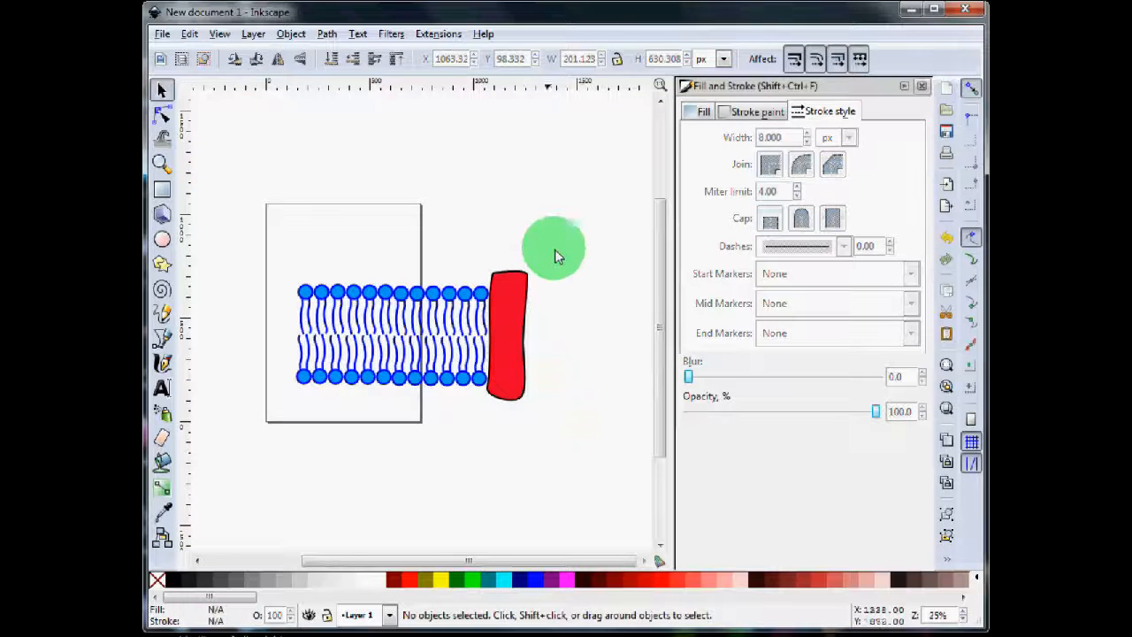
Draw a second tall closed Bezier shape, about 180 px wide and 649 px high, to the right of the red one with a gap between.
left_click(167, 347)
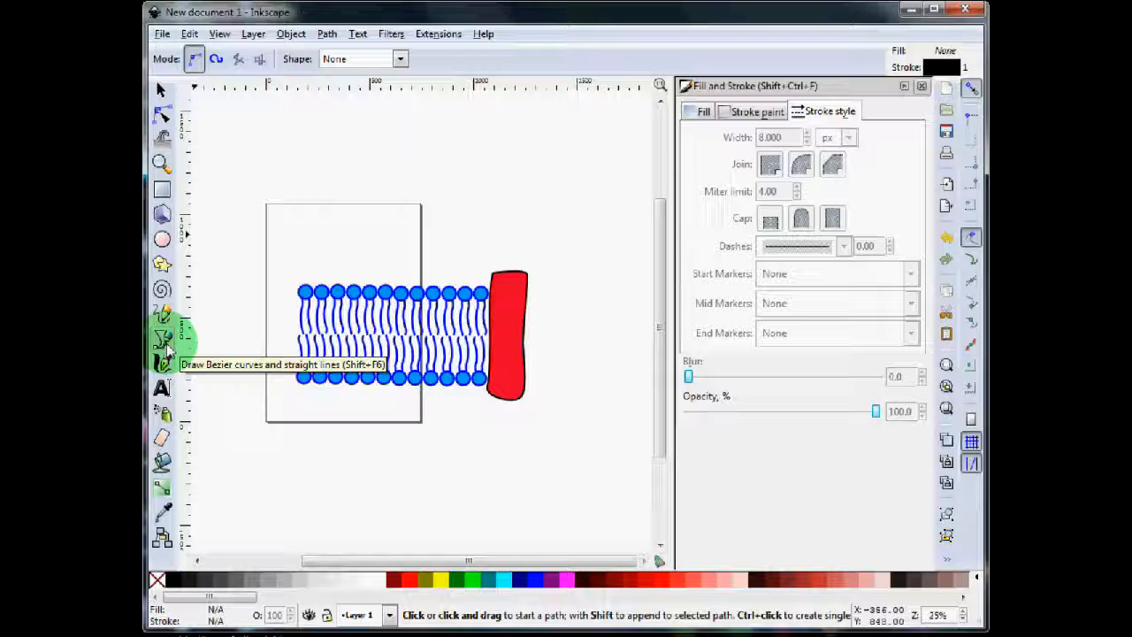
left_click(550, 275)
left_click_drag(548, 394, 580, 387)
left_click_drag(579, 315, 580, 301)
left_click_drag(576, 274, 578, 272)
left_click(550, 275)
Give the second shape a flat red fill and a black outline with a stroke width of 8 px.
left_click(699, 111)
left_click(725, 139)
left_click(757, 111)
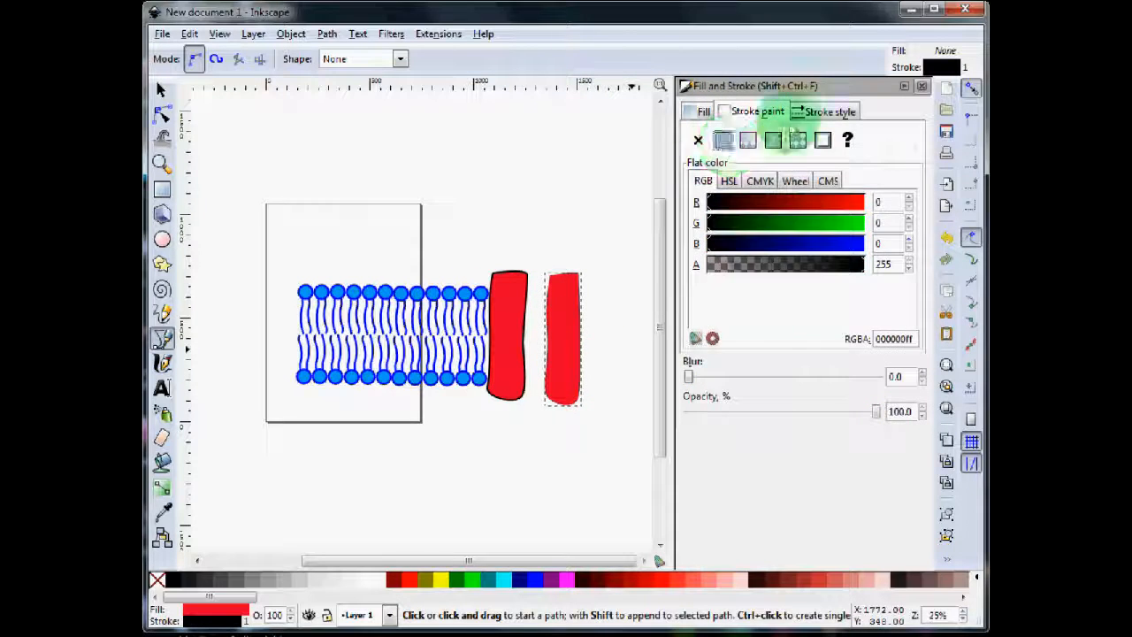
left_click(825, 112)
type("8")
key("Return")
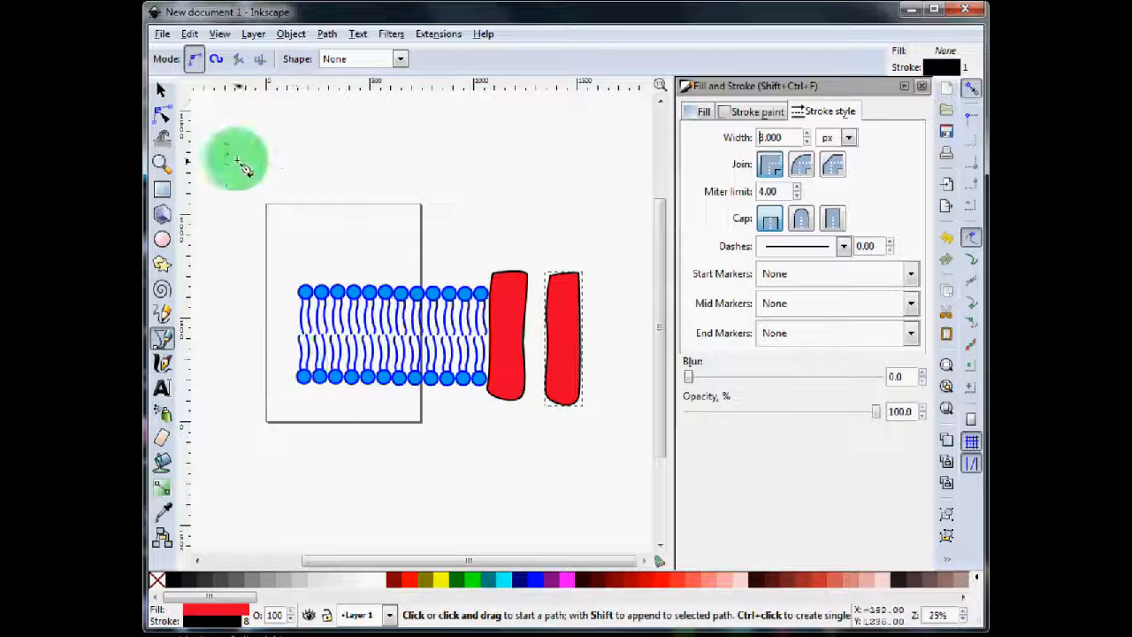
Duplicate the 14 leftmost phospholipids of the bilayer and place the copy against the right side of the second red shape.
left_click(163, 90)
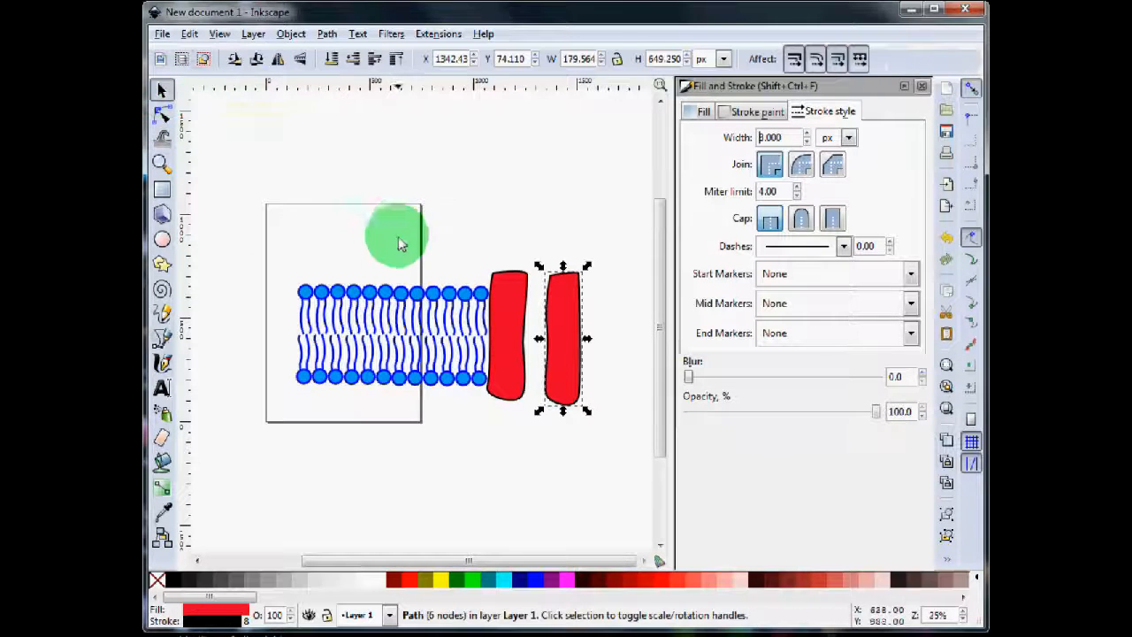
left_click(417, 212)
left_click_drag(290, 270, 419, 425)
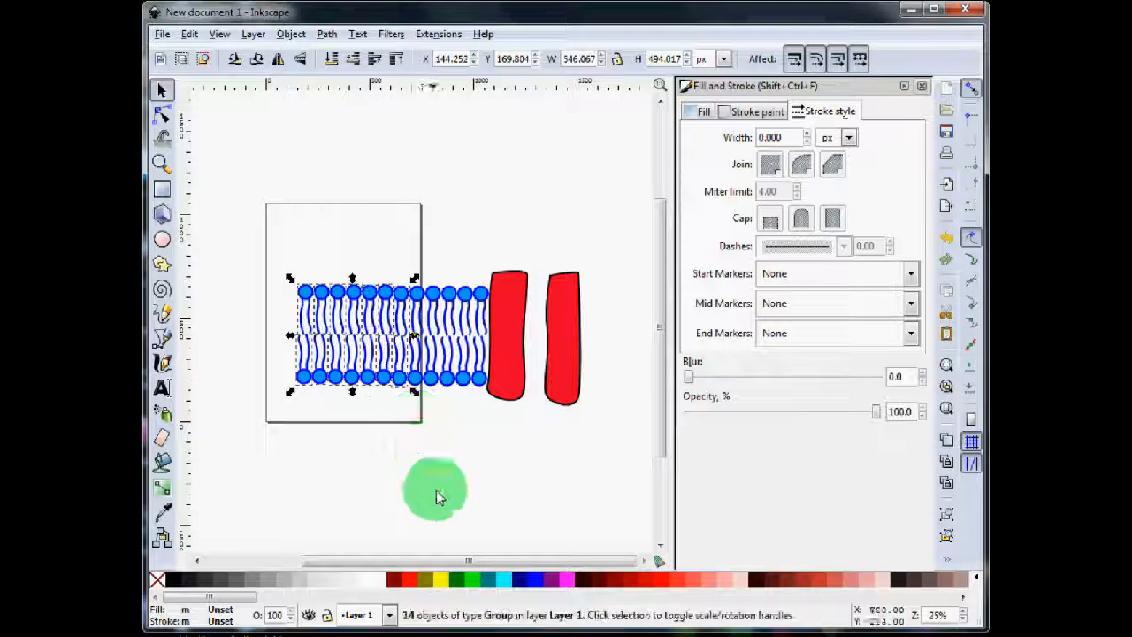
key("ctrl+v")
left_click_drag(473, 451, 384, 311)
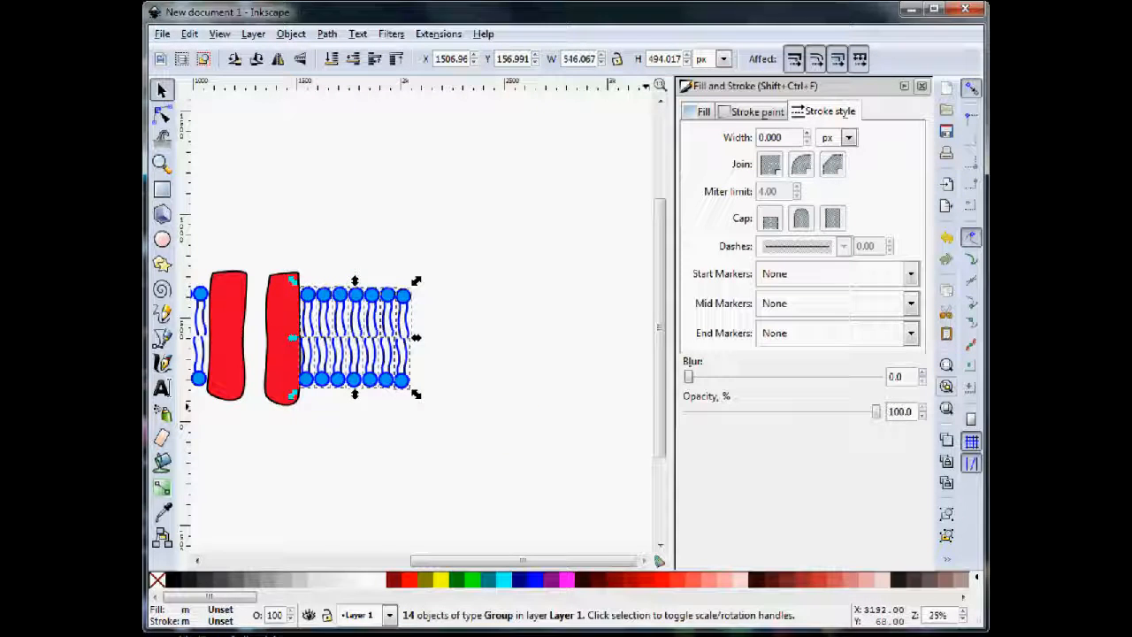
Select the complete membrane illustration, both red channel shapes included, and open the bitmap export settings for the selection.
scroll(424, 319, "left", 5)
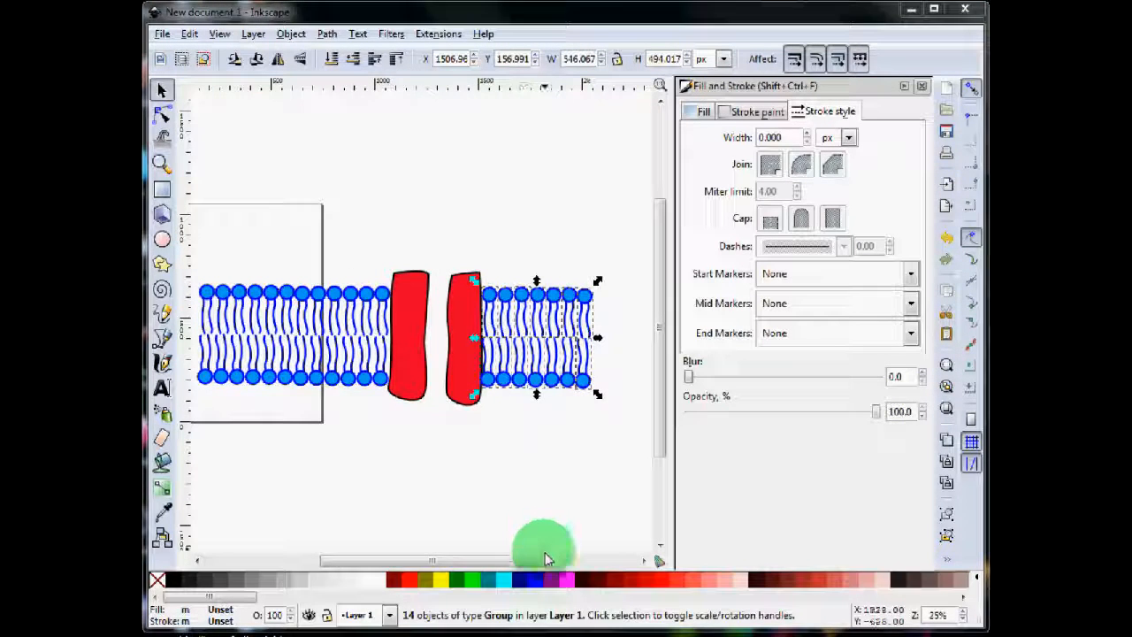
left_click_drag(513, 560, 498, 560)
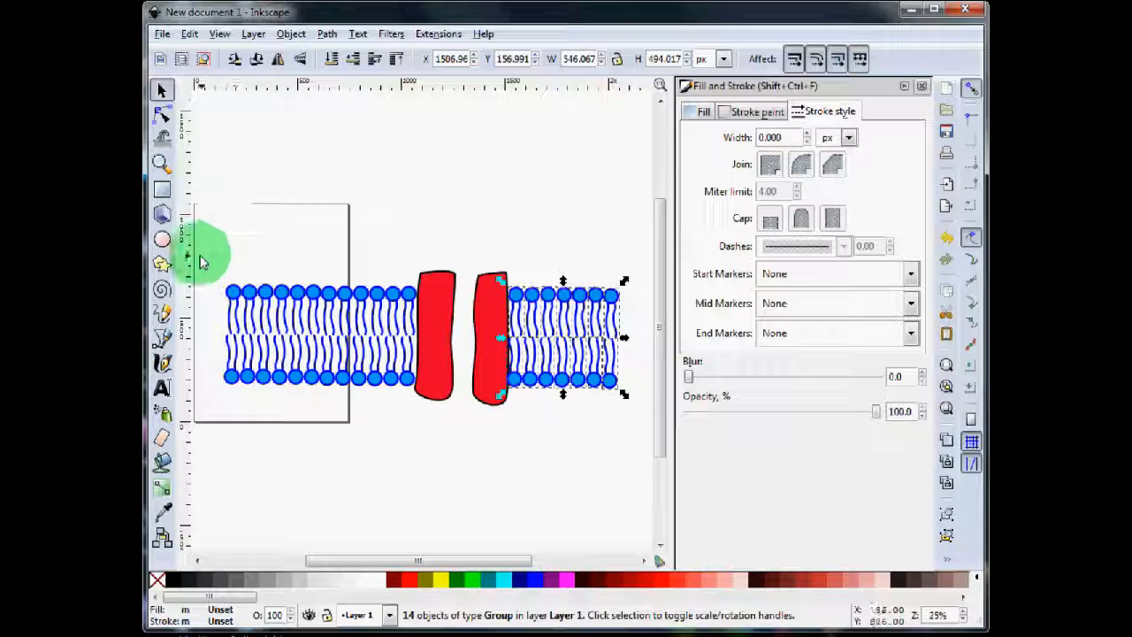
left_click_drag(205, 248, 646, 445)
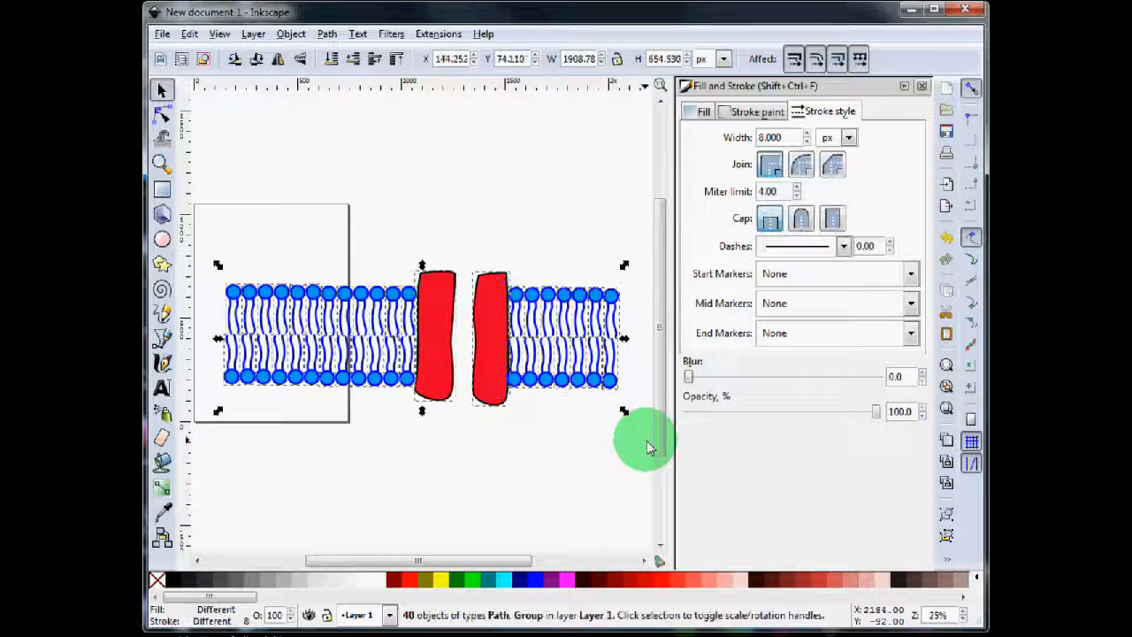
left_click(163, 33)
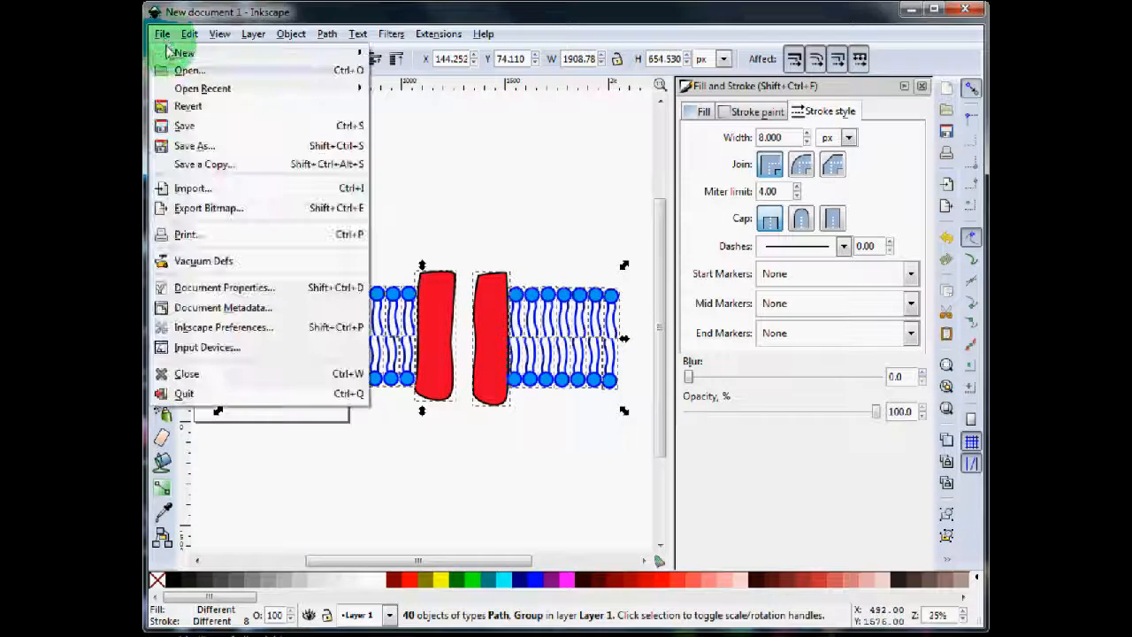
left_click(235, 209)
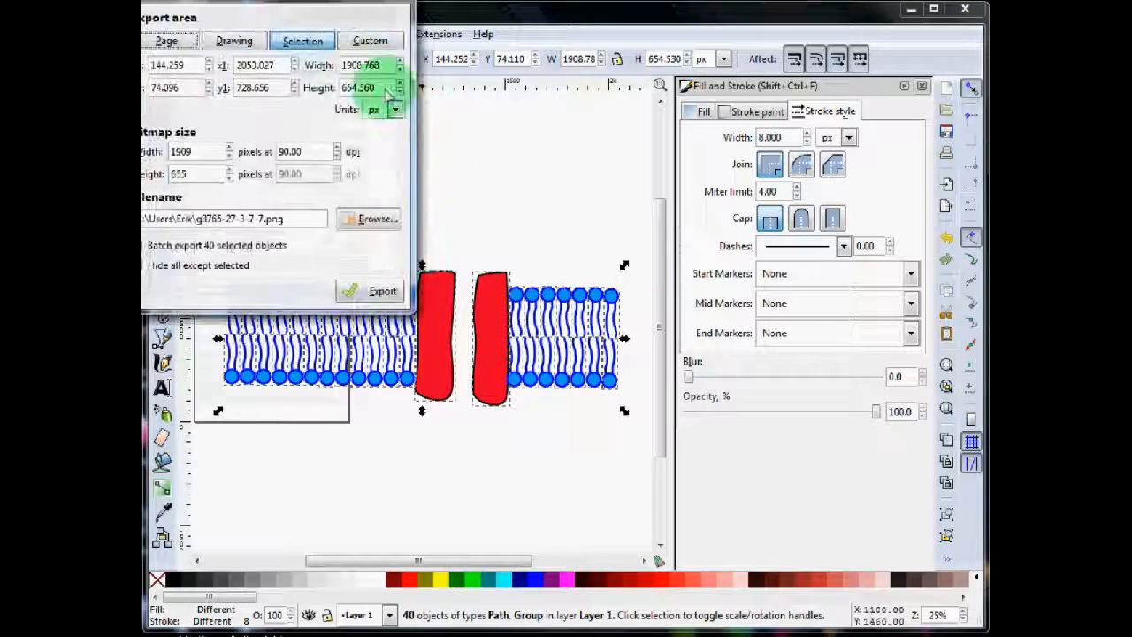
left_click_drag(301, 4, 710, 164)
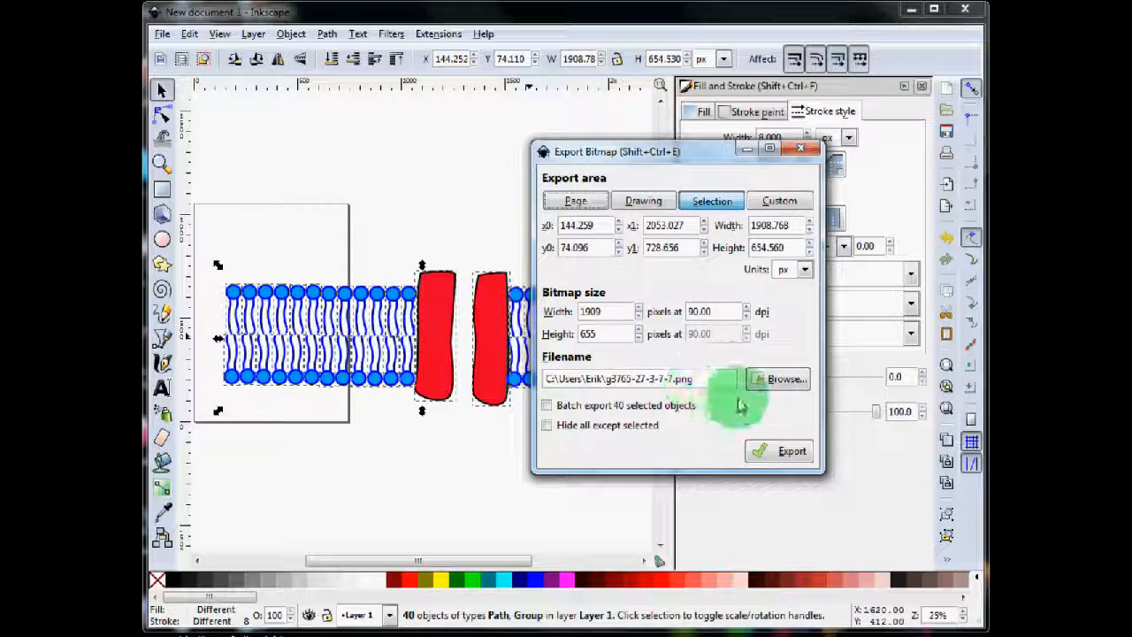
Export the selection as Channel.png into the Animation Toutorial folder in Documents, and close the export dialog.
left_click(768, 381)
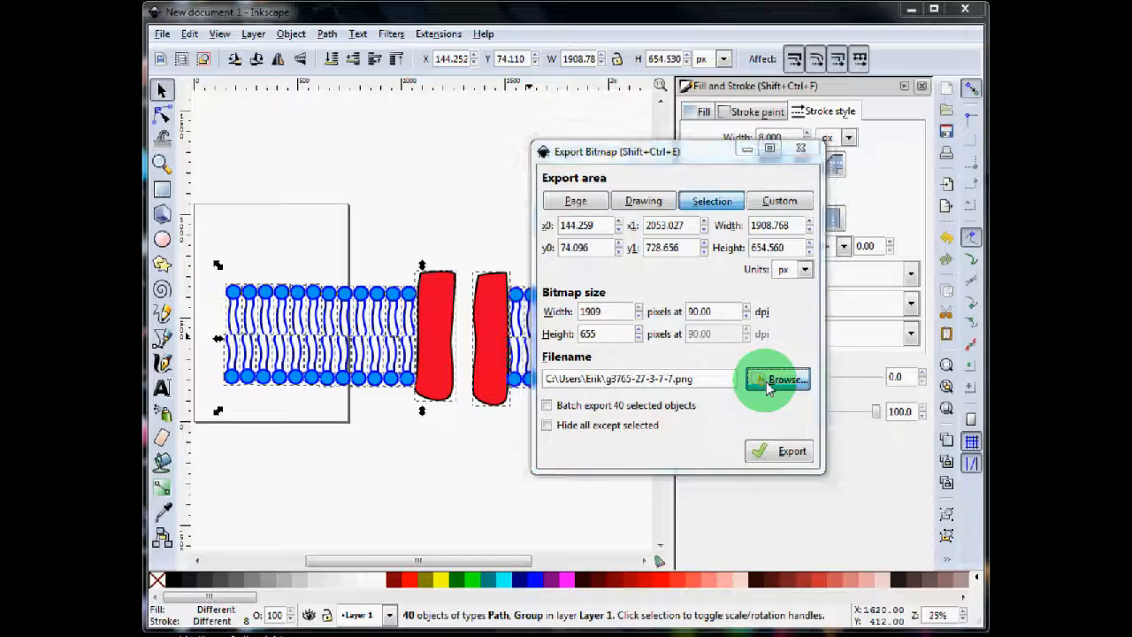
left_click_drag(872, 177, 614, 155)
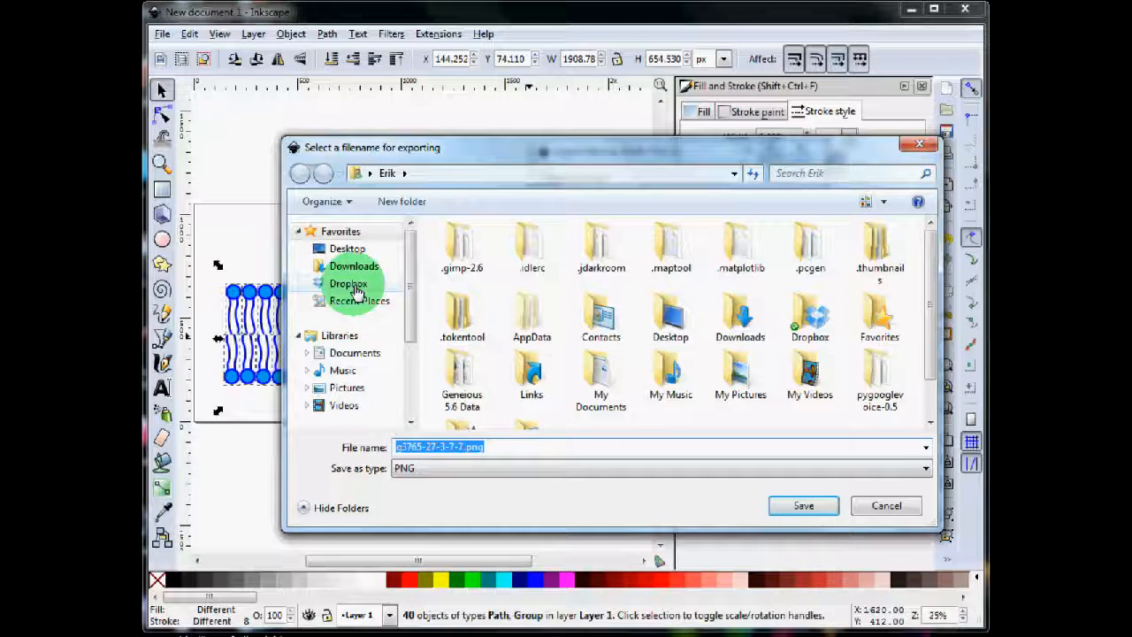
left_click(355, 352)
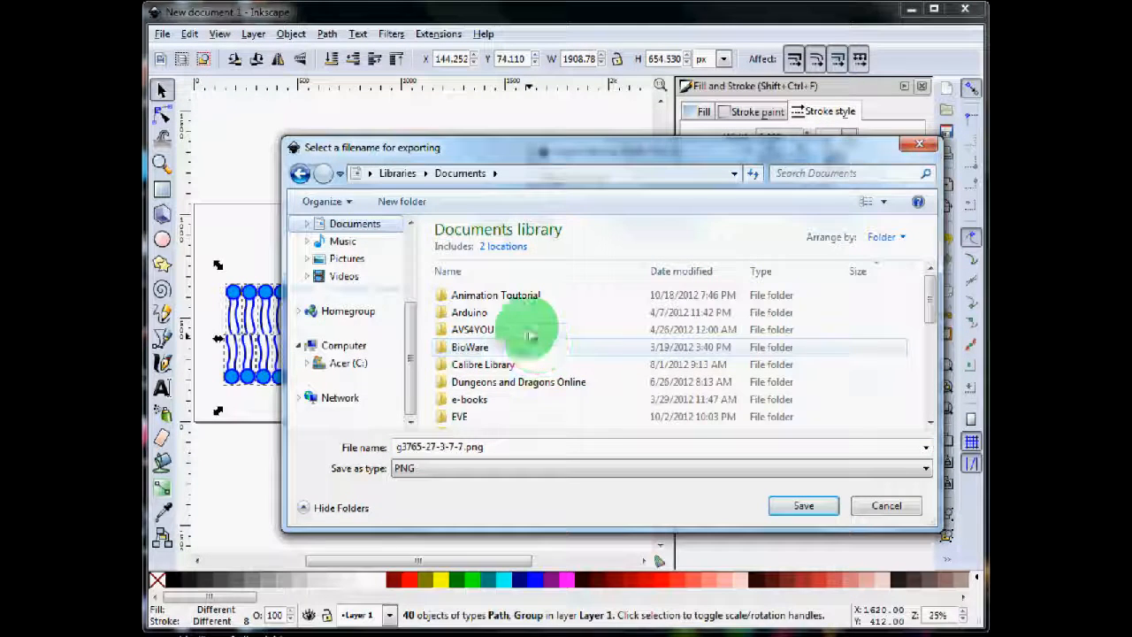
double_click(519, 296)
double_click(460, 447)
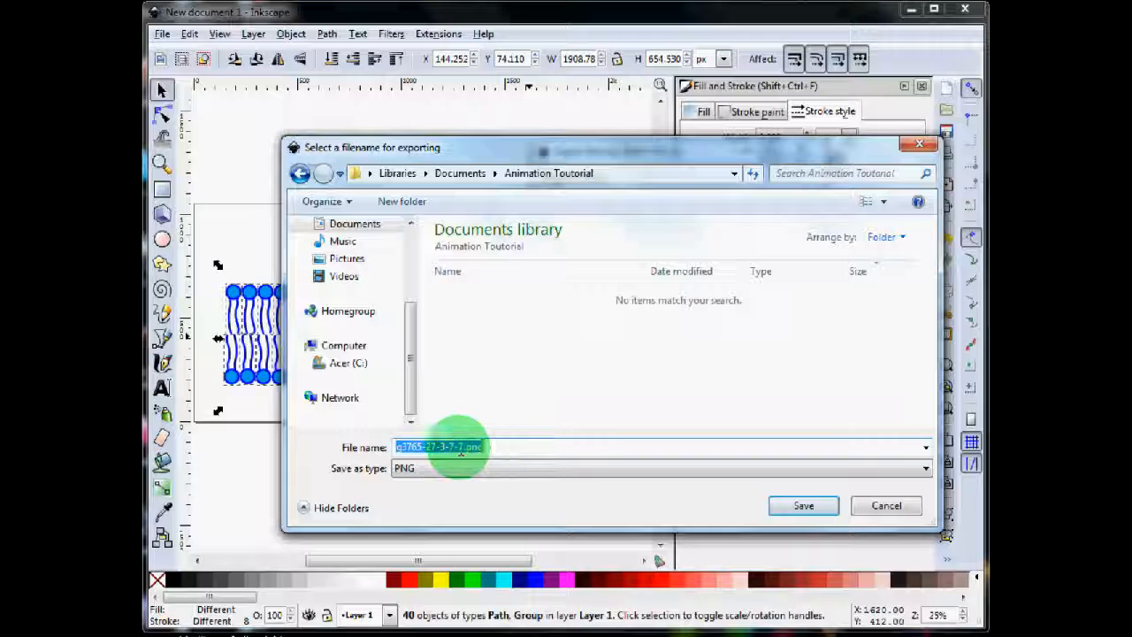
left_click_drag(462, 447, 394, 447)
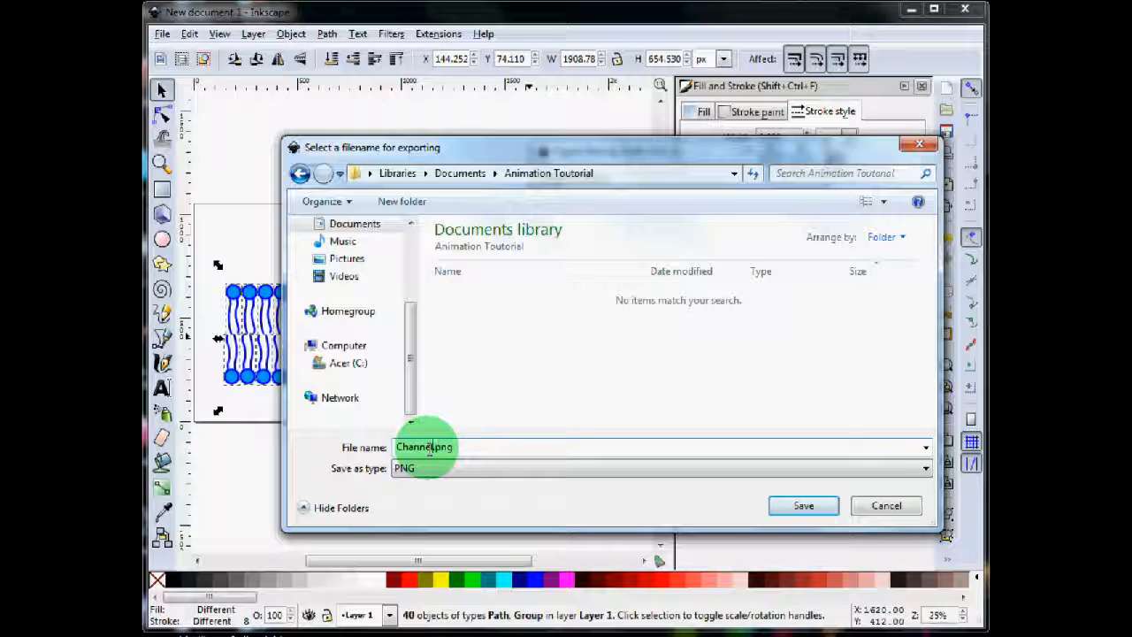
left_click(796, 504)
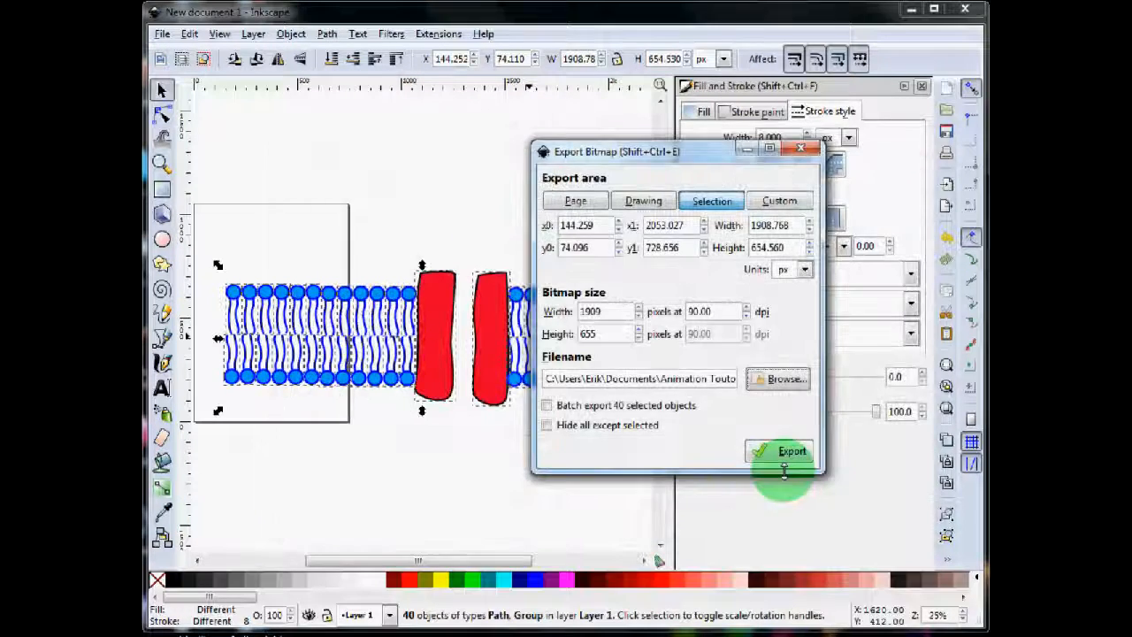
left_click(800, 463)
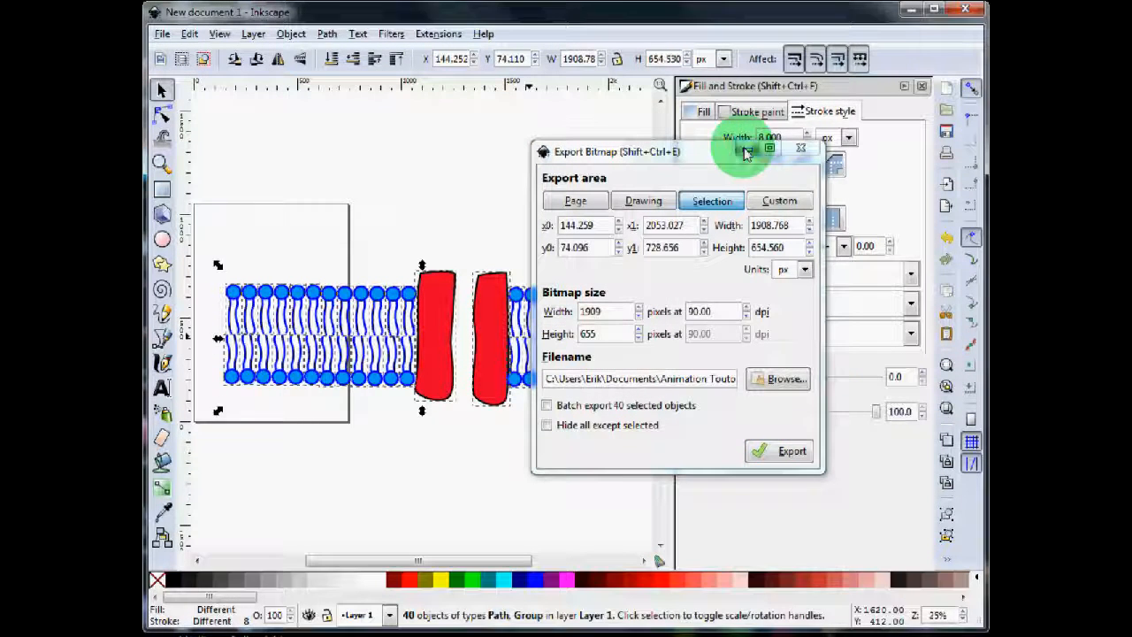
left_click(800, 147)
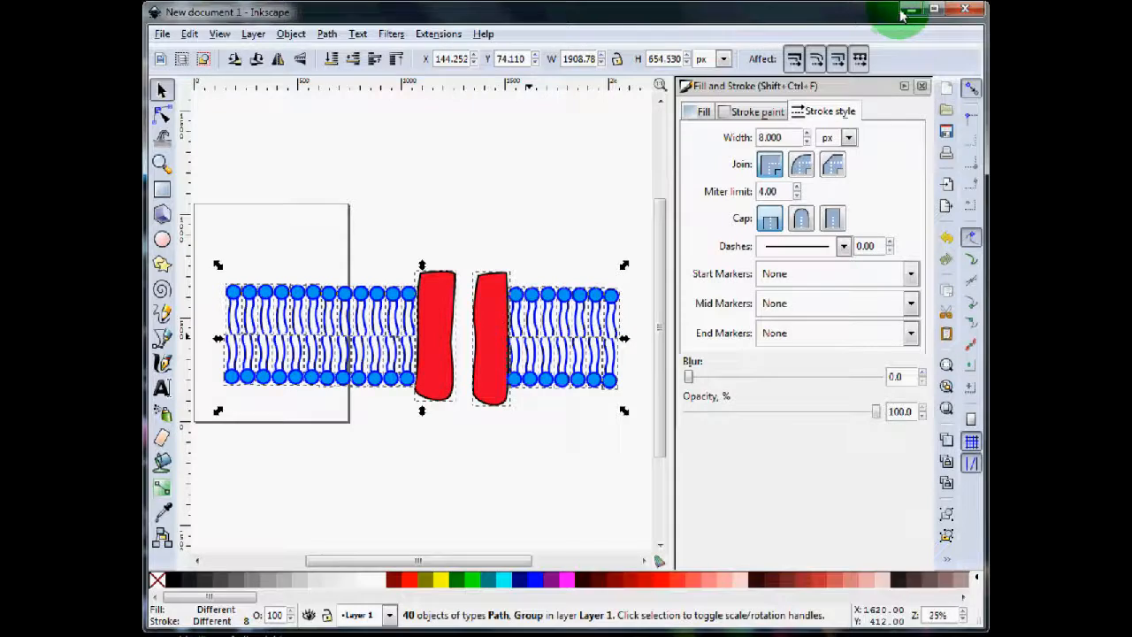